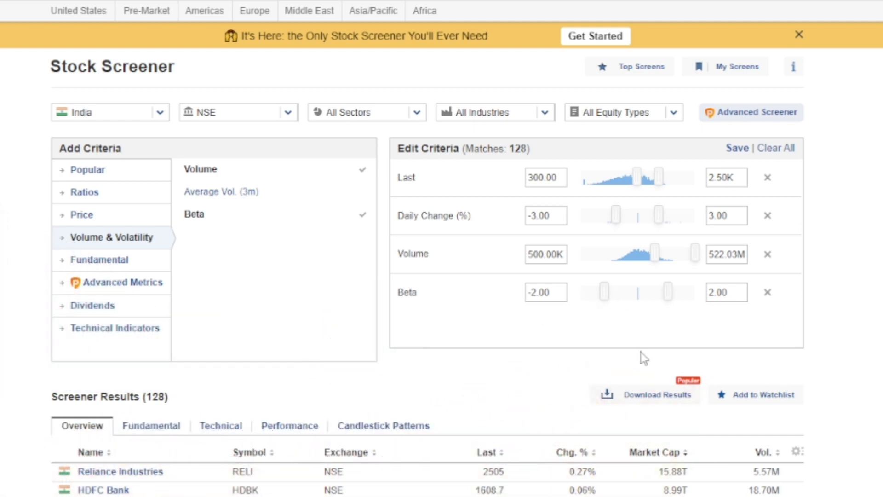
- Add the fundamental Market Cap criterion to the screener and set its minimum to 500K
{"action": "left_click", "coordinate": [96, 260]}
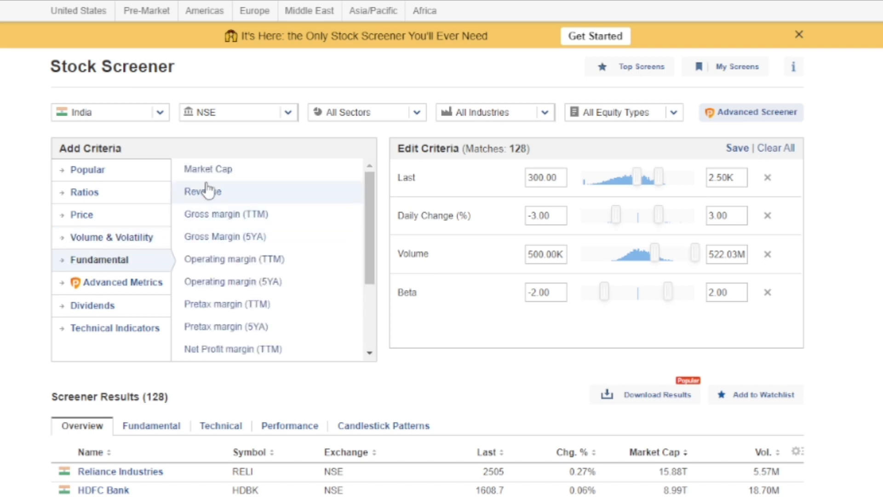
{"action": "left_click", "coordinate": [258, 171]}
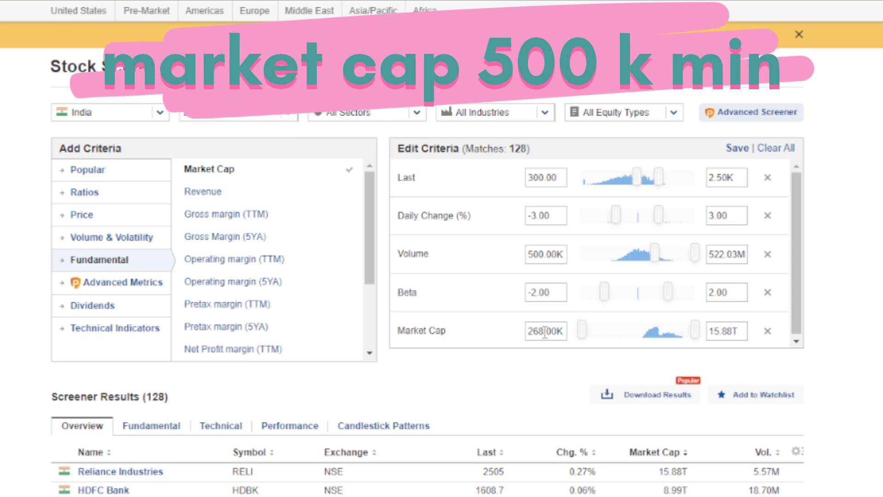
{"action": "left_click_drag", "start_coordinate": [544, 331], "coordinate": [493, 336]}
{"action": "type", "text": "500"}
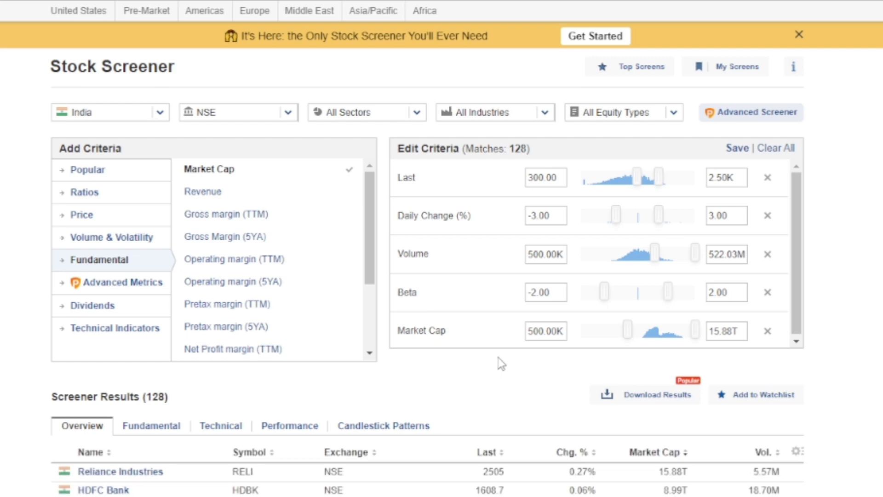
- Review the matching stocks in the results overview and display their fundamental figures
{"action": "scroll", "coordinate": [498, 361], "scroll_direction": "down", "scroll_amount": 2}
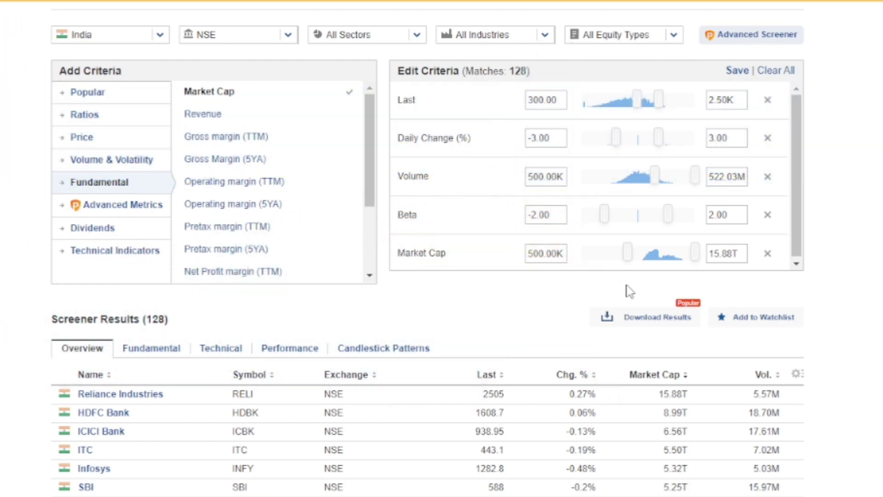
{"action": "scroll", "coordinate": [179, 376], "scroll_direction": "down", "scroll_amount": 3}
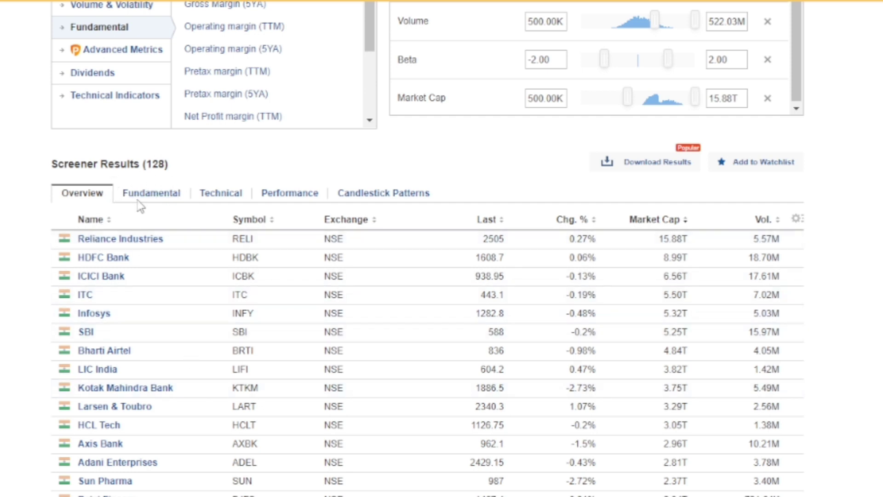
{"action": "left_click", "coordinate": [150, 196]}
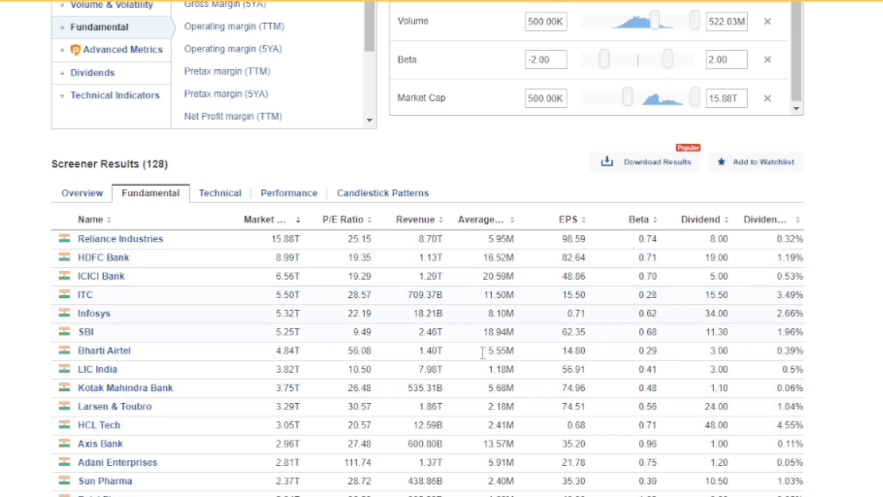
- Display the technical ratings of the screened stocks and look through them for each timeframe
{"action": "left_click", "coordinate": [221, 194]}
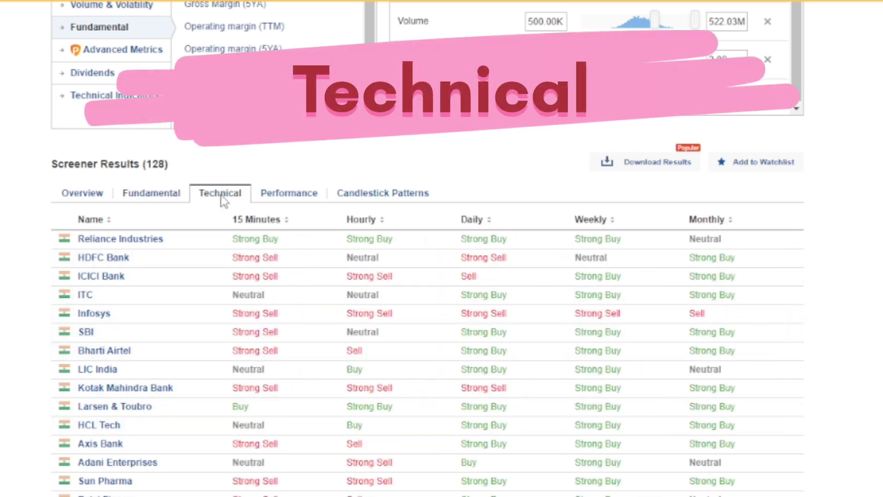
{"action": "scroll", "coordinate": [327, 280], "scroll_direction": "down", "scroll_amount": 5}
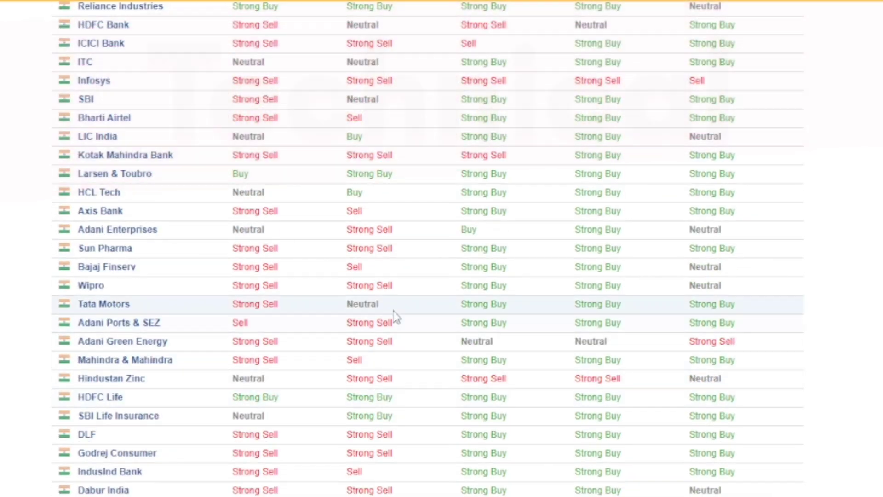
{"action": "scroll", "coordinate": [395, 316], "scroll_direction": "up", "scroll_amount": 5}
{"action": "scroll", "coordinate": [444, 367], "scroll_direction": "down", "scroll_amount": 3}
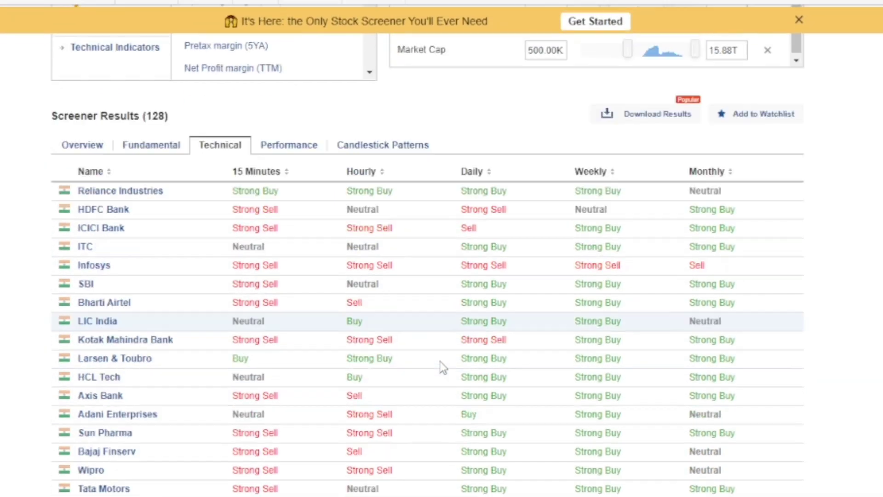
{"action": "scroll", "coordinate": [444, 367], "scroll_direction": "up", "scroll_amount": 5}
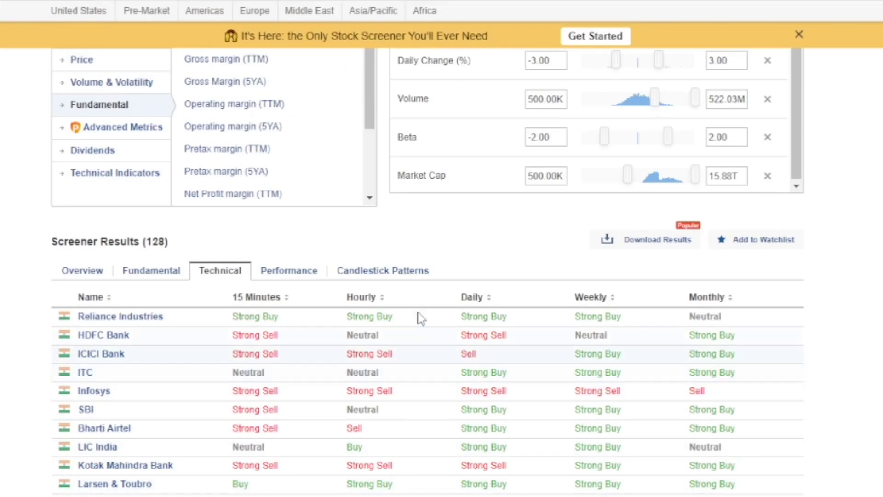
- Display the performance figures of the screened stocks and examine their returns from daily up to 3 years
{"action": "left_click", "coordinate": [285, 273]}
{"action": "scroll", "coordinate": [488, 410], "scroll_direction": "down", "scroll_amount": 3}
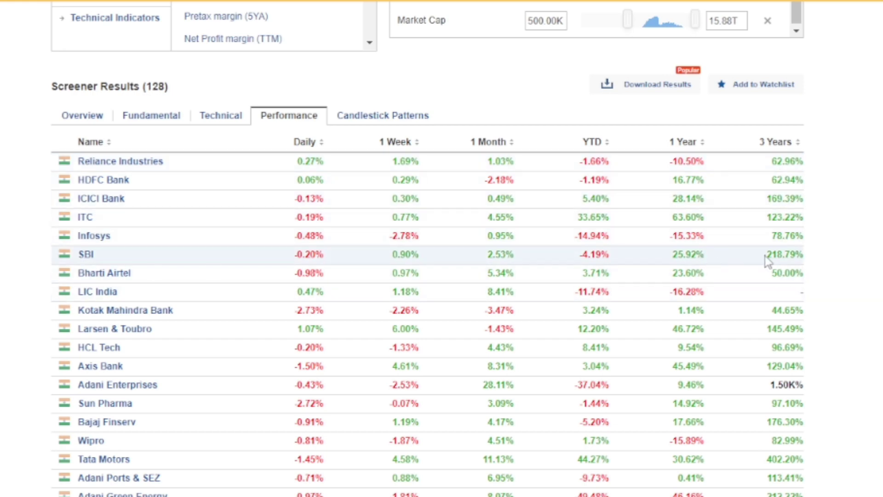
{"action": "scroll", "coordinate": [792, 414], "scroll_direction": "down", "scroll_amount": 3}
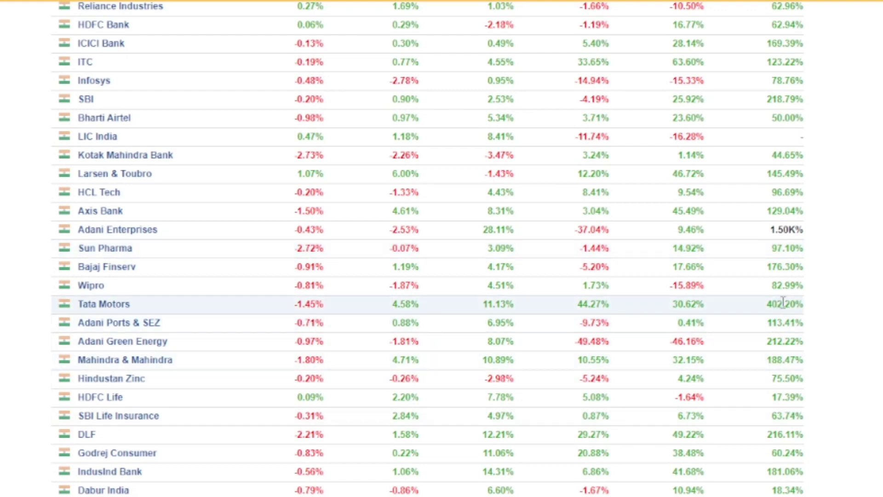
{"action": "scroll", "coordinate": [793, 304], "scroll_direction": "down", "scroll_amount": 2}
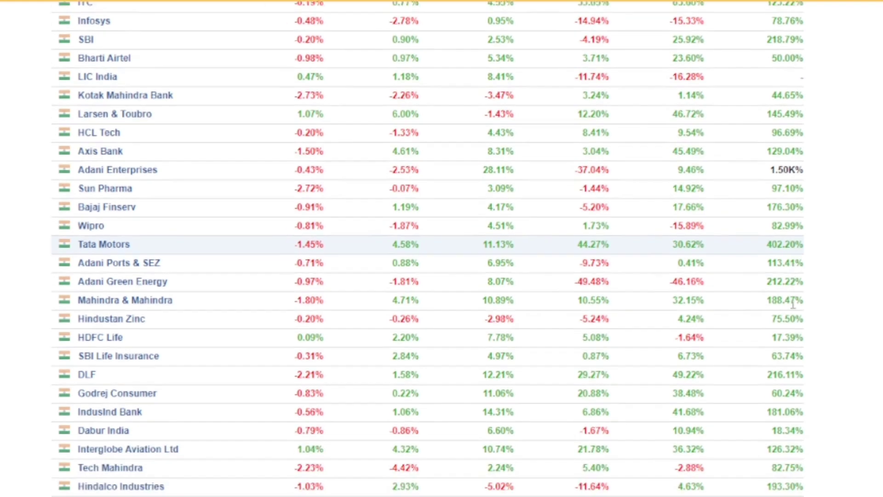
{"action": "scroll", "coordinate": [794, 304], "scroll_direction": "down", "scroll_amount": 2}
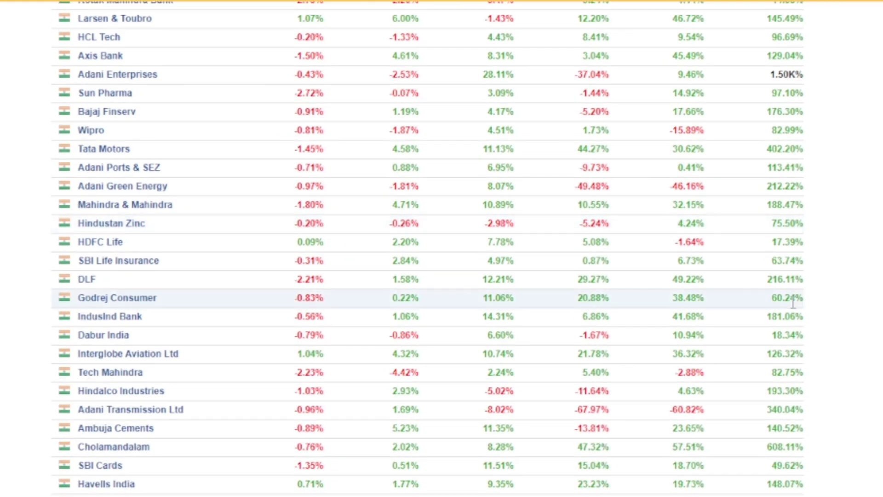
{"action": "scroll", "coordinate": [794, 307], "scroll_direction": "down", "scroll_amount": 4}
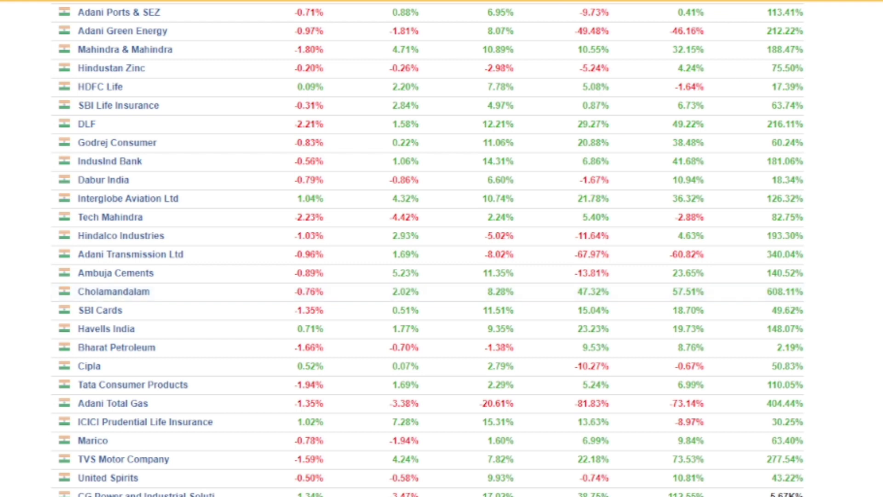
{"action": "left_click_drag", "start_coordinate": [804, 288], "coordinate": [822, 277]}
{"action": "scroll", "coordinate": [566, 83], "scroll_direction": "up", "scroll_amount": 6}
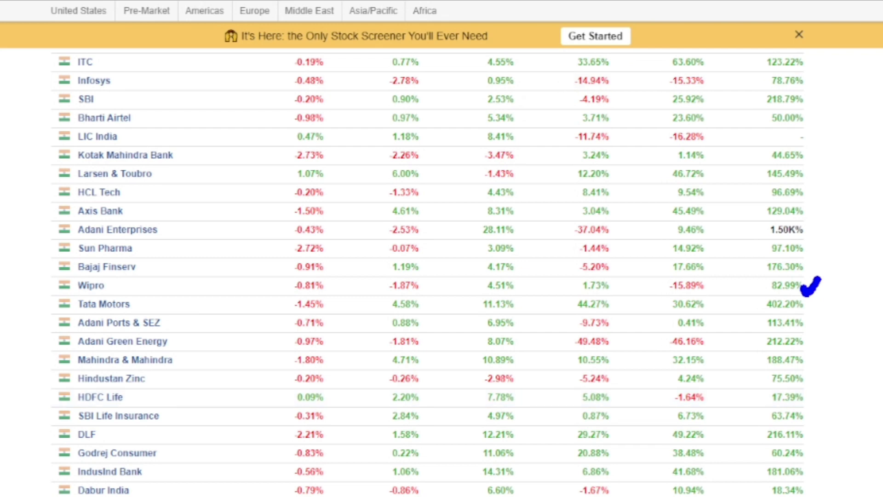
{"action": "scroll", "coordinate": [532, 405], "scroll_direction": "up", "scroll_amount": 8}
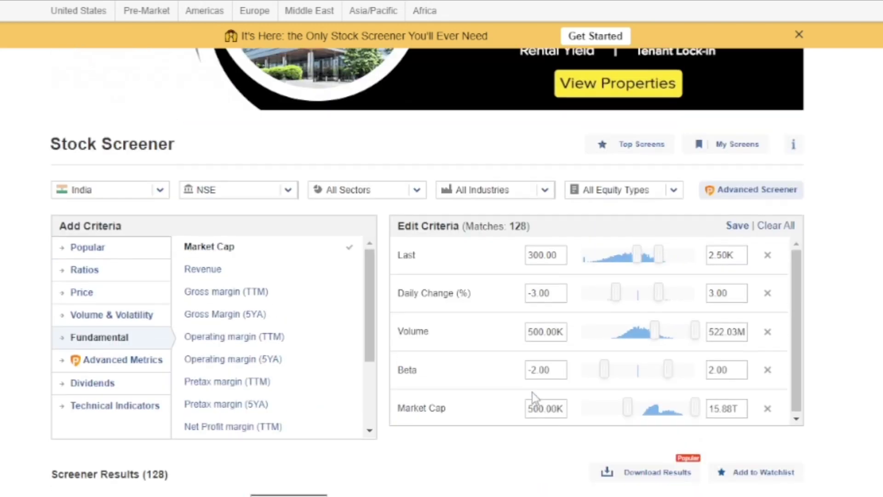
- Display the candlestick patterns of the screened stocks and examine the emerging patterns with their timeframe and reliability
{"action": "scroll", "coordinate": [452, 456], "scroll_direction": "down", "scroll_amount": 5}
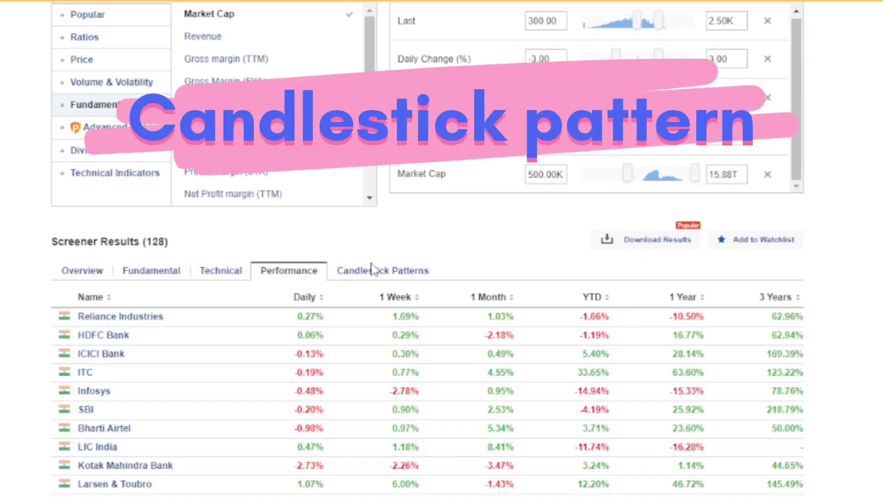
{"action": "left_click", "coordinate": [365, 278]}
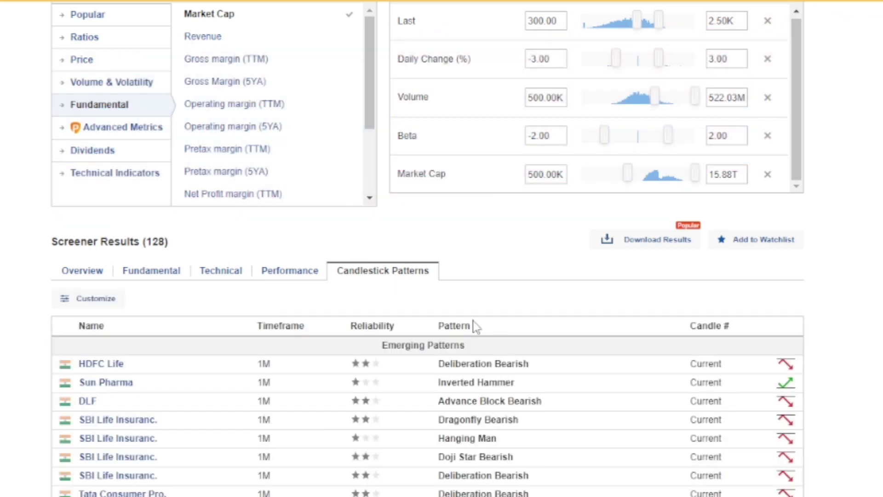
{"action": "scroll", "coordinate": [475, 326], "scroll_direction": "down", "scroll_amount": 5}
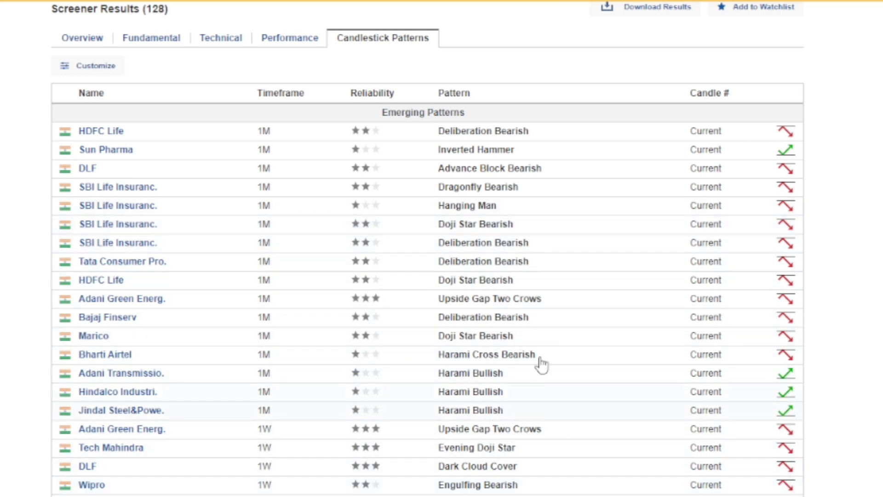
{"action": "scroll", "coordinate": [525, 269], "scroll_direction": "down", "scroll_amount": 3}
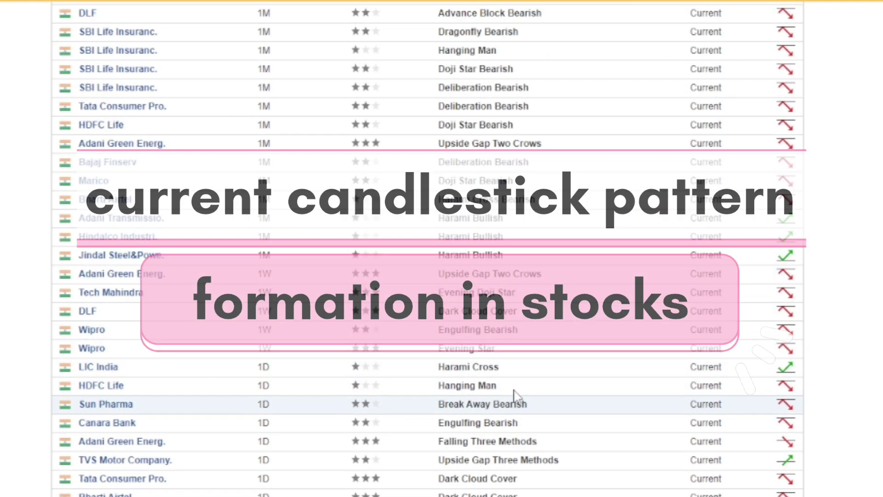
{"action": "scroll", "coordinate": [516, 385], "scroll_direction": "up", "scroll_amount": 5}
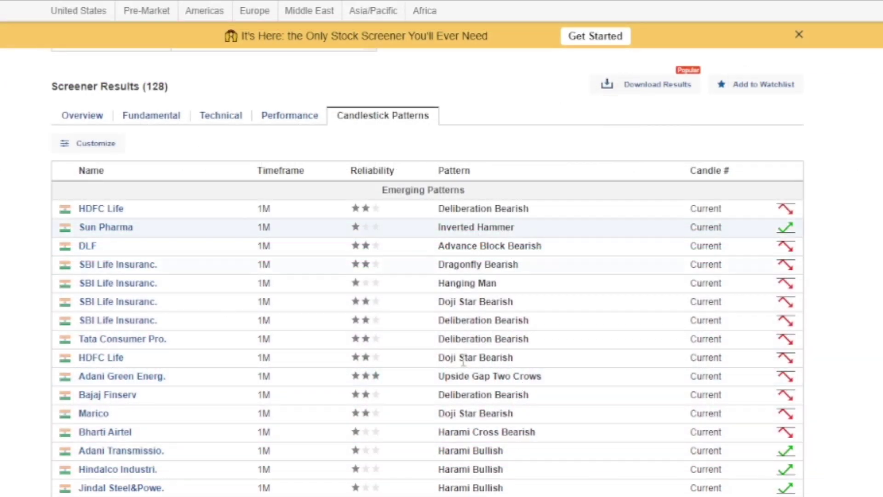
{"action": "scroll", "coordinate": [490, 302], "scroll_direction": "up", "scroll_amount": 5}
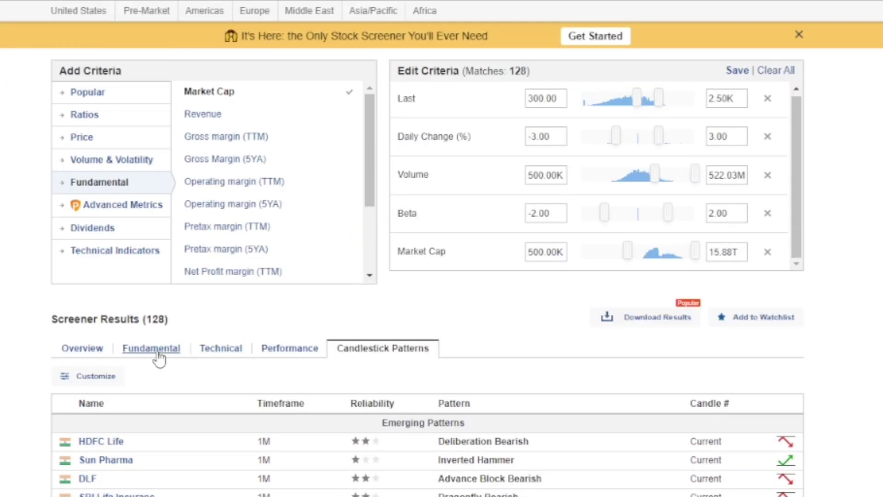
- Return to the technical ratings and look through the whole first page of results down to the page numbers
{"action": "left_click", "coordinate": [221, 350]}
{"action": "scroll", "coordinate": [459, 295], "scroll_direction": "down", "scroll_amount": 5}
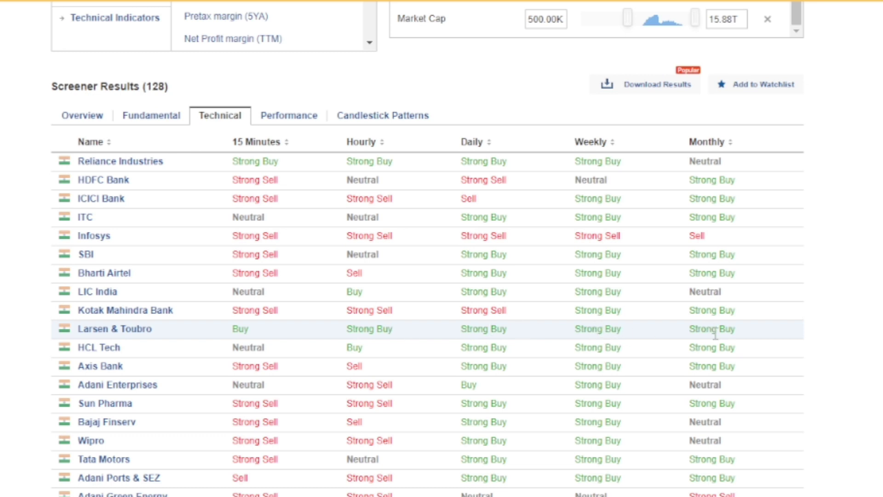
{"action": "scroll", "coordinate": [438, 349], "scroll_direction": "down", "scroll_amount": 15}
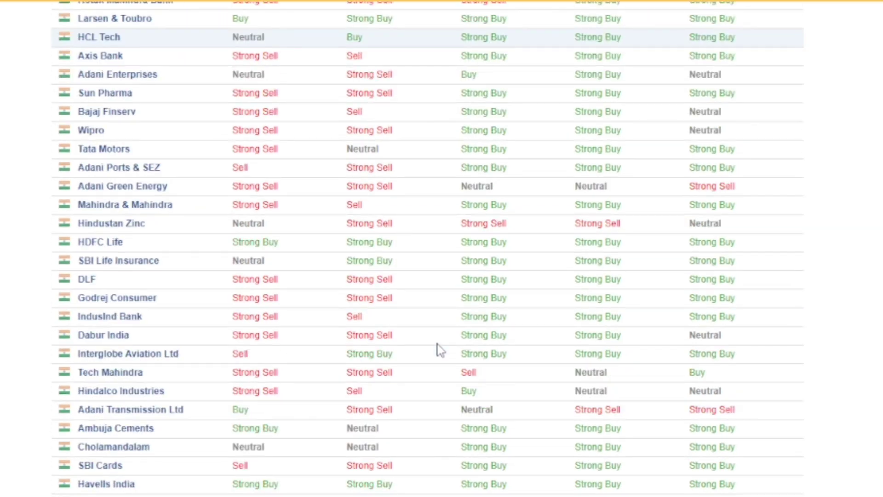
{"action": "scroll", "coordinate": [438, 349], "scroll_direction": "down", "scroll_amount": 3}
{"action": "scroll", "coordinate": [433, 338], "scroll_direction": "up", "scroll_amount": 20}
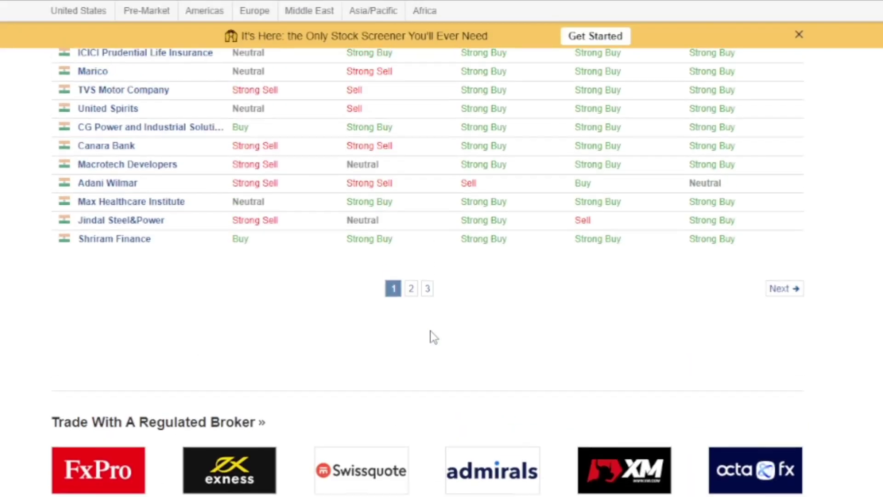
{"action": "scroll", "coordinate": [433, 338], "scroll_direction": "up", "scroll_amount": 5}
{"action": "scroll", "coordinate": [433, 338], "scroll_direction": "down", "scroll_amount": 4}
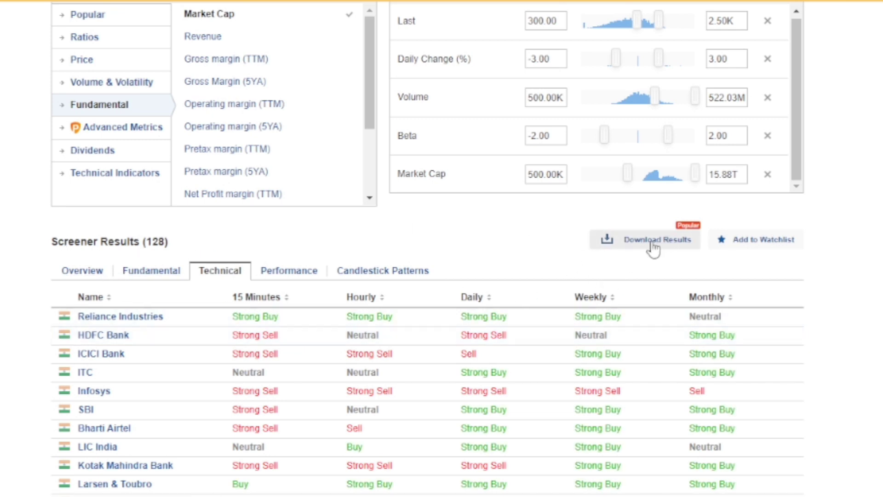
- Recheck the price, daily change, volume, beta and market cap limits set in the screener criteria
{"action": "scroll", "coordinate": [654, 249], "scroll_direction": "up", "scroll_amount": 8}
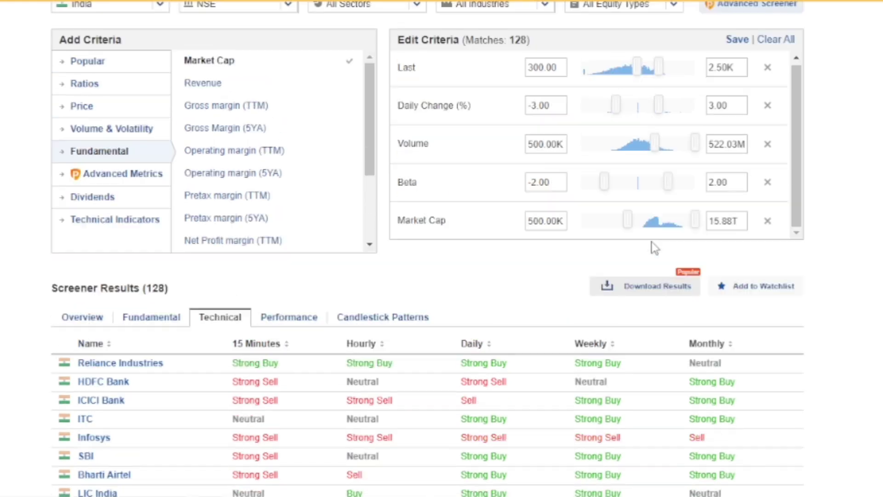
{"action": "scroll", "coordinate": [697, 368], "scroll_direction": "down", "scroll_amount": 3}
{"action": "scroll", "coordinate": [697, 370], "scroll_direction": "down", "scroll_amount": 1}
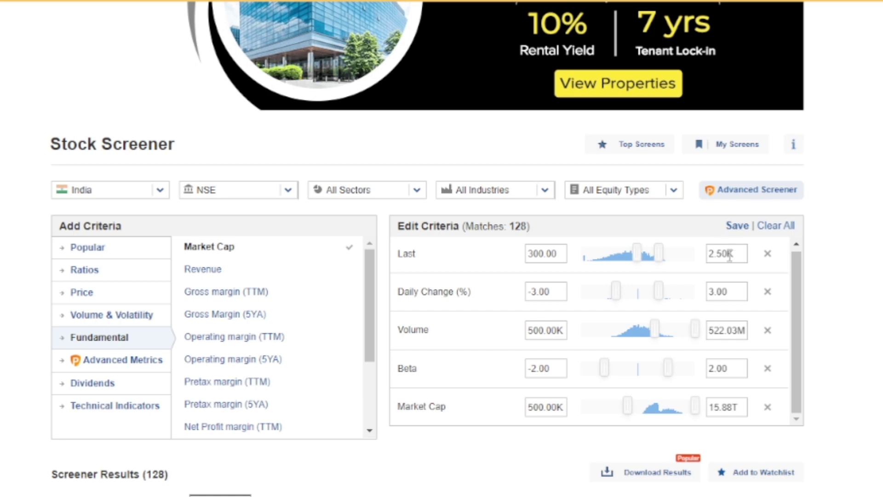
{"action": "scroll", "coordinate": [730, 256], "scroll_direction": "down", "scroll_amount": 10}
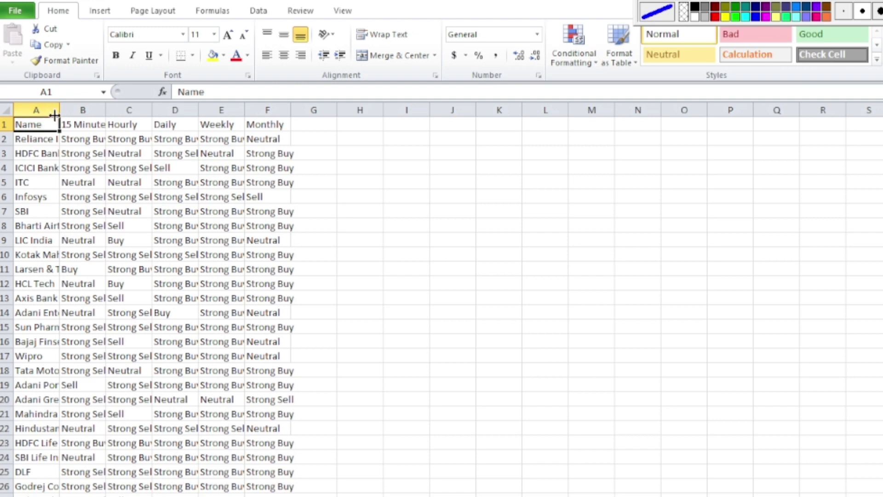
- In the exported results sheet in Excel, widen columns A to E until the stock names and ratings fit
{"action": "left_click_drag", "start_coordinate": [59, 110], "coordinate": [173, 110]}
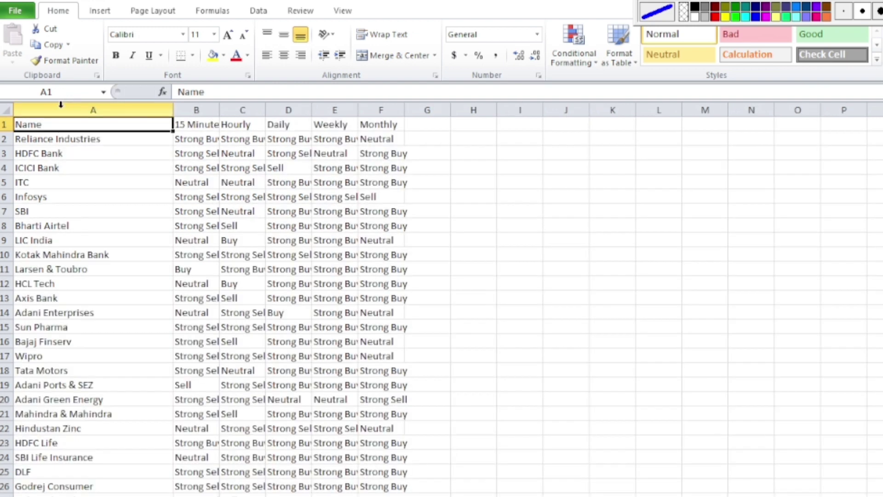
{"action": "double_click", "coordinate": [219, 110]}
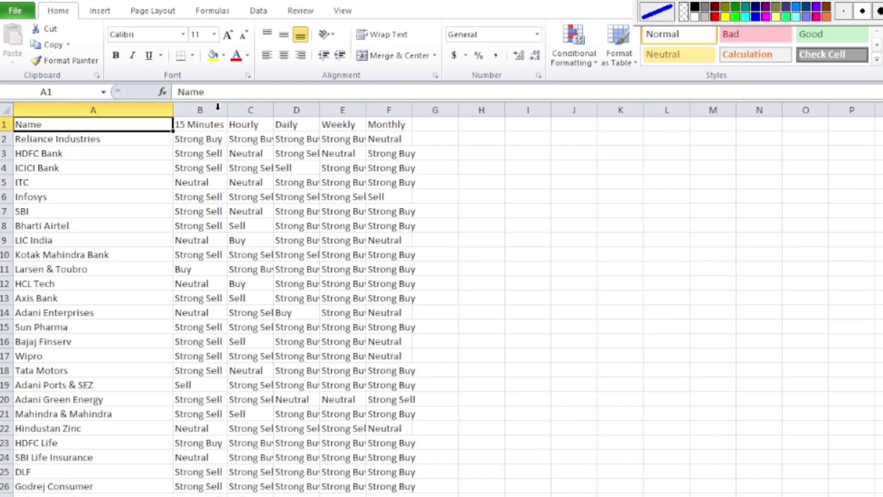
{"action": "double_click", "coordinate": [276, 110]}
{"action": "double_click", "coordinate": [326, 110]}
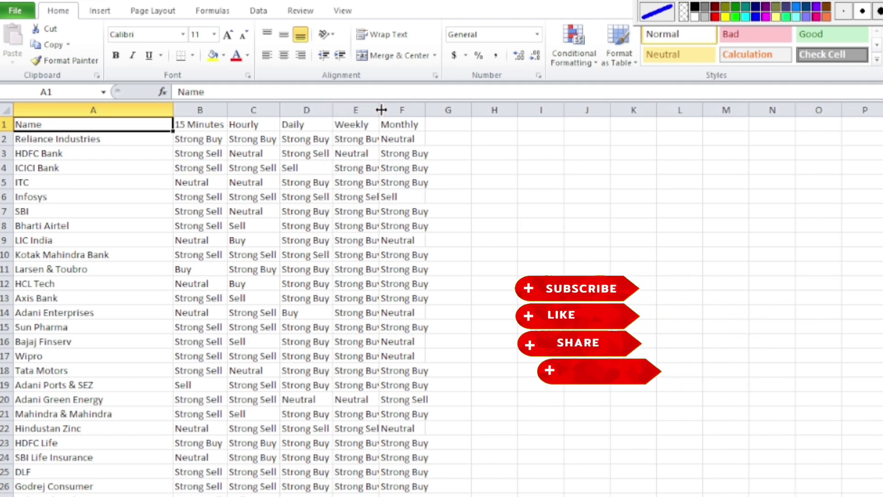
{"action": "double_click", "coordinate": [381, 110]}
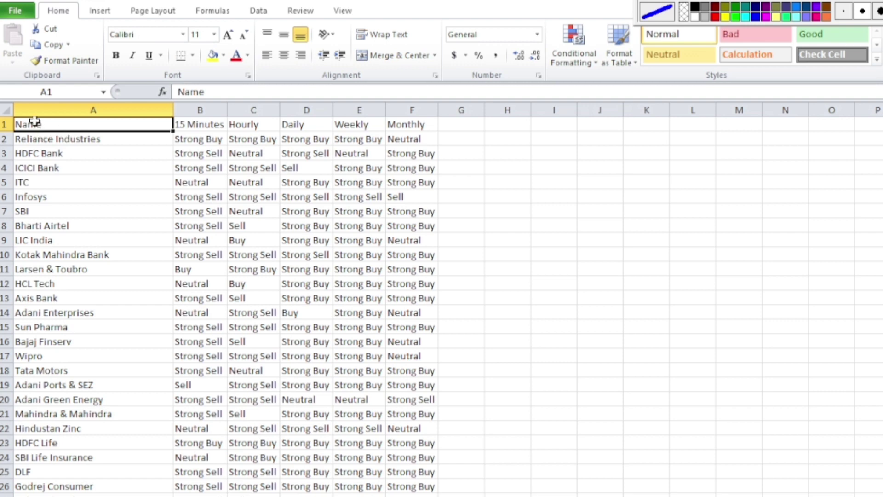
- Add filters to the header row of the technical ratings table, from Name to Monthly
{"action": "left_click_drag", "start_coordinate": [34, 122], "coordinate": [417, 492]}
{"action": "scroll", "coordinate": [459, 394], "scroll_direction": "up", "scroll_amount": 8}
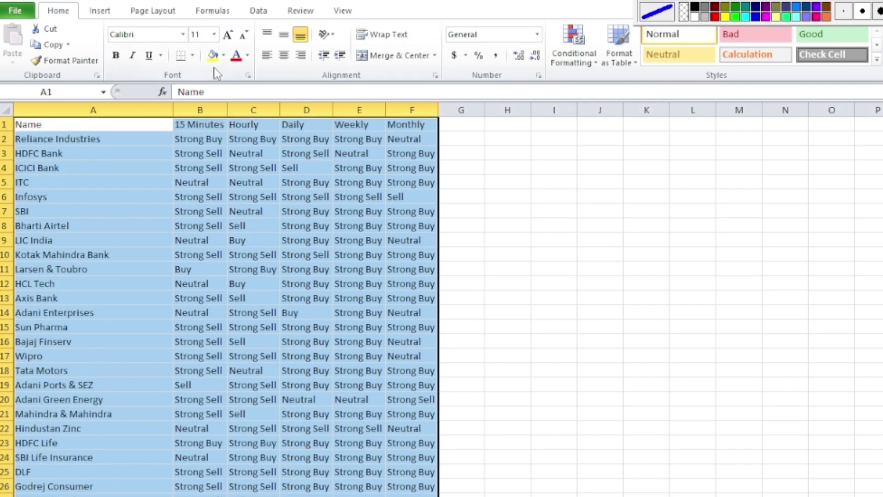
{"action": "left_click", "coordinate": [259, 14]}
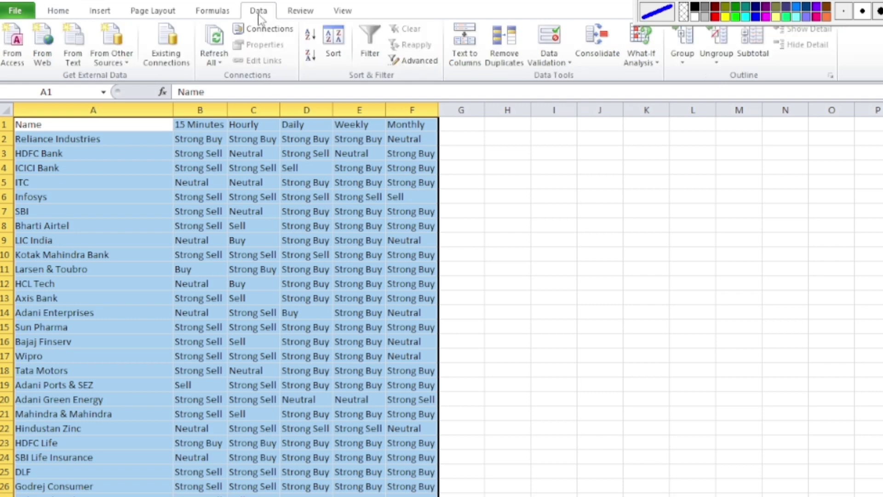
{"action": "left_click", "coordinate": [370, 44]}
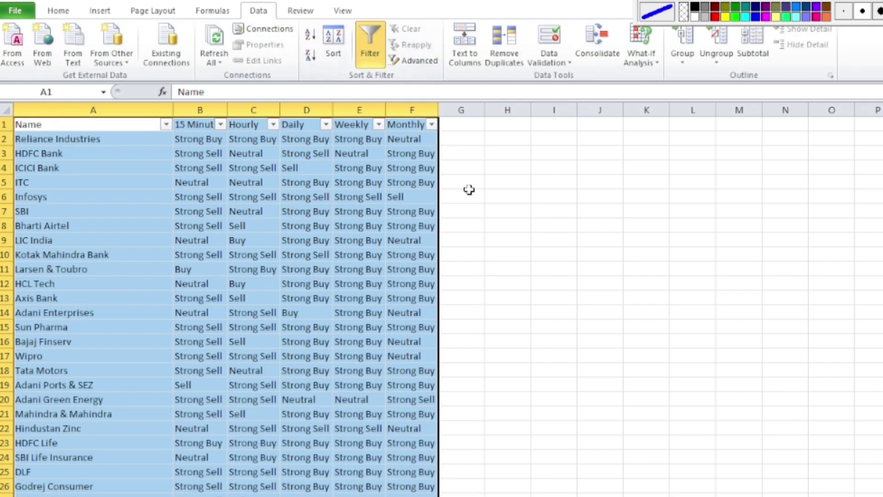
- Filter the 15 Minutes ratings to show only Strong Buy and Strong Sell
{"action": "left_click", "coordinate": [221, 125]}
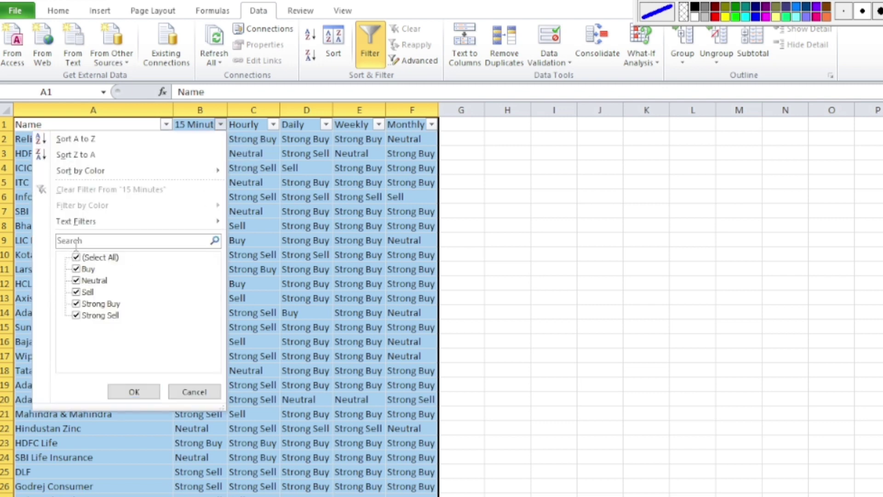
{"action": "left_click", "coordinate": [77, 258]}
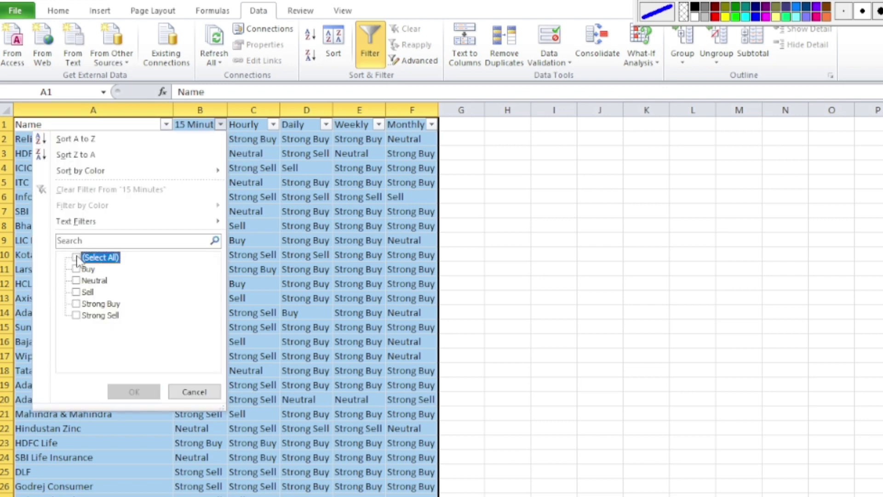
{"action": "left_click", "coordinate": [76, 316]}
{"action": "left_click", "coordinate": [77, 304]}
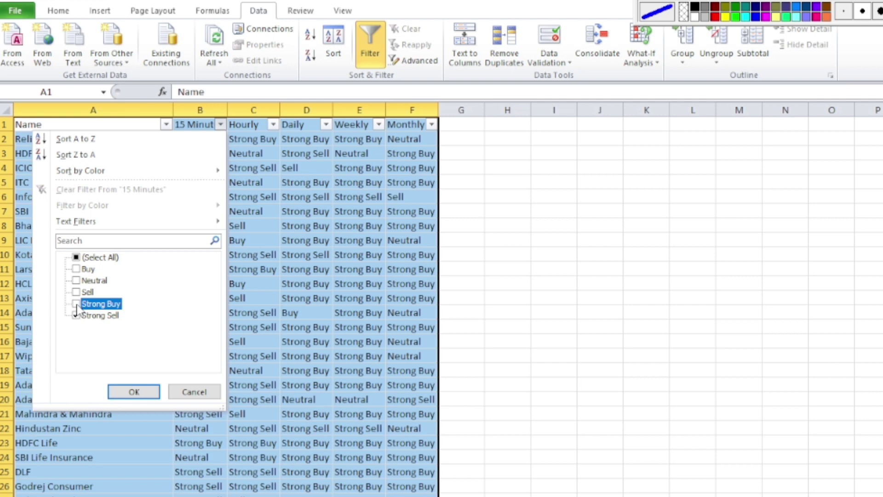
{"action": "left_click", "coordinate": [133, 392]}
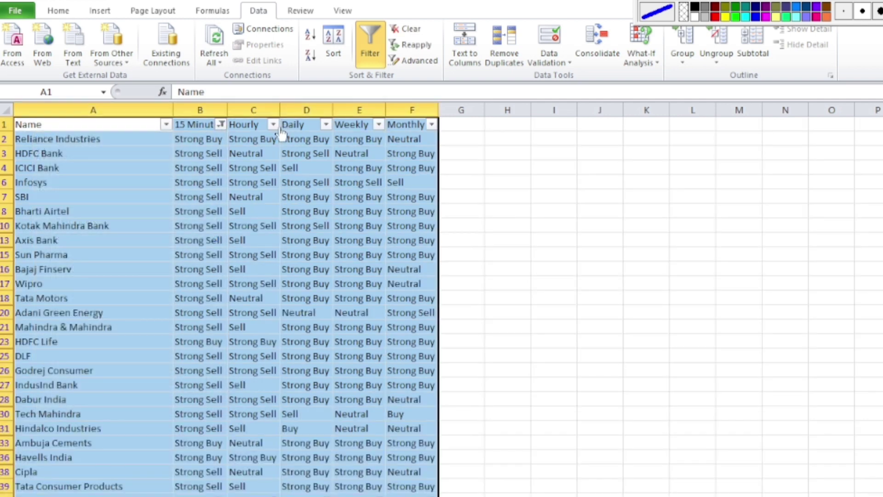
- Filter the Hourly ratings to show only Strong Buy and Strong Sell
{"action": "left_click", "coordinate": [273, 125]}
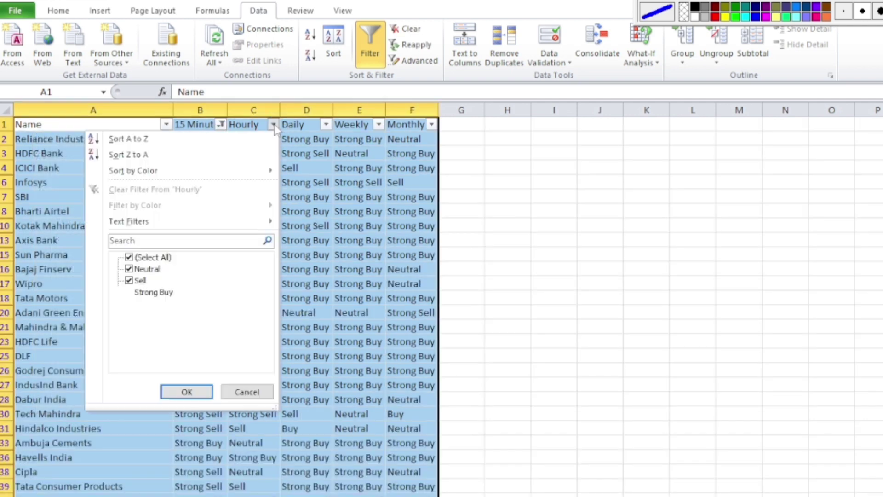
{"action": "left_click", "coordinate": [133, 257]}
{"action": "left_click", "coordinate": [129, 304]}
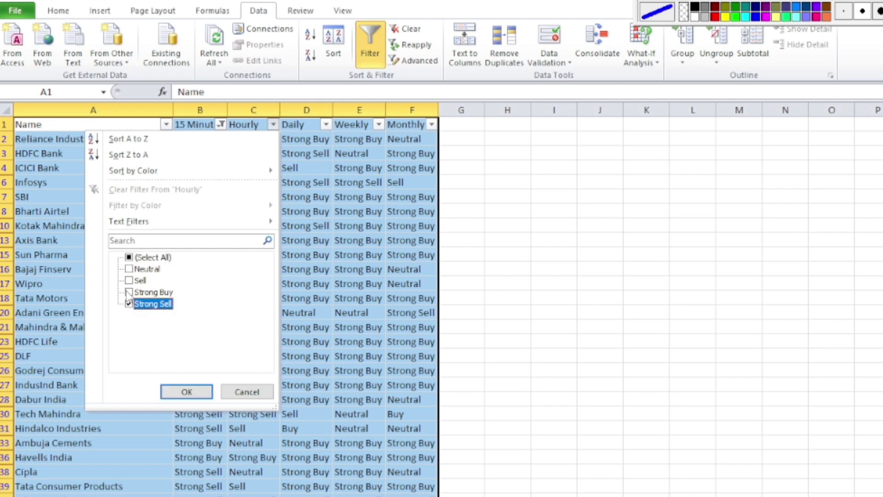
{"action": "left_click", "coordinate": [129, 293]}
{"action": "left_click", "coordinate": [183, 390]}
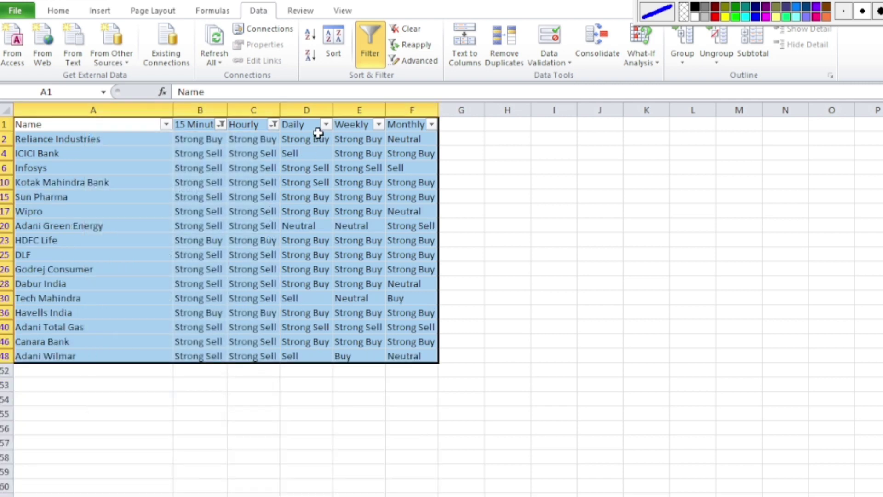
- Filter the Daily ratings to show only Strong Buy and Strong Sell
{"action": "left_click", "coordinate": [325, 124]}
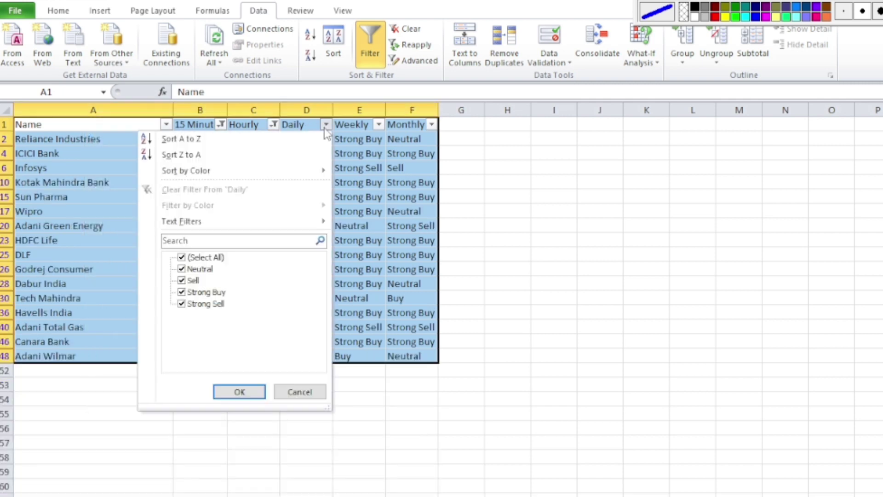
{"action": "left_click", "coordinate": [183, 258]}
{"action": "left_click", "coordinate": [182, 293]}
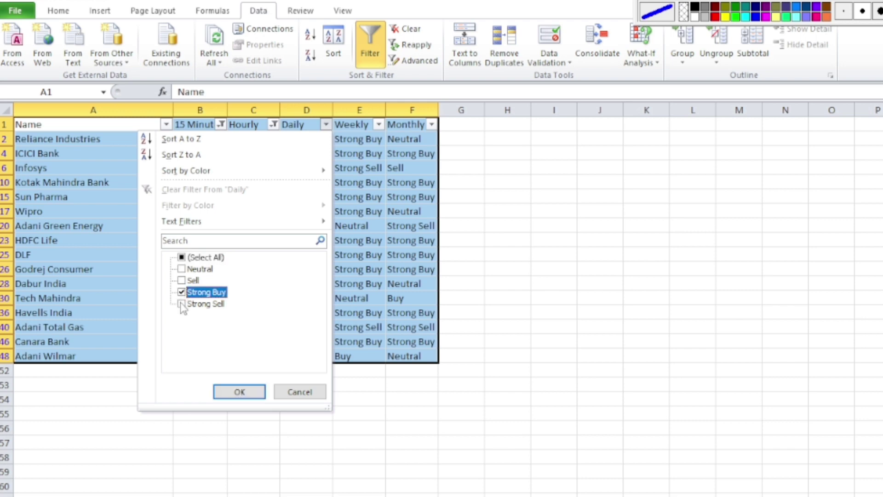
{"action": "left_click", "coordinate": [182, 304]}
{"action": "left_click", "coordinate": [239, 392]}
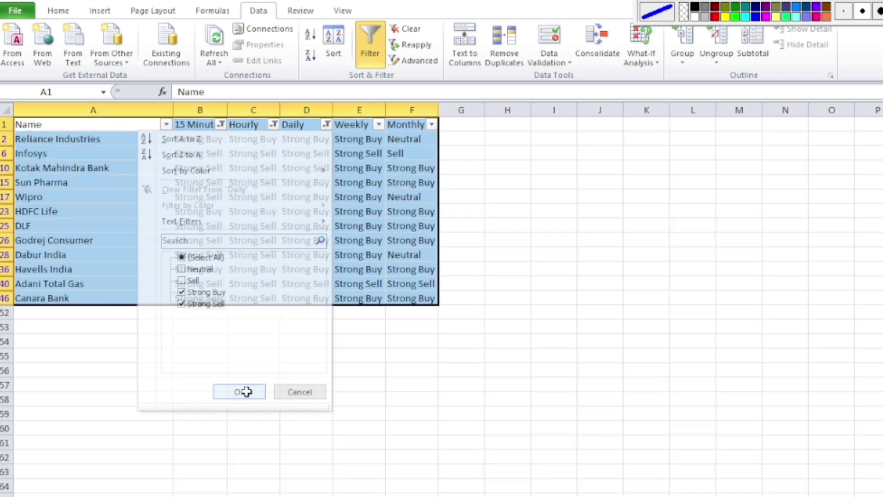
- Apply the Weekly filter with both Strong Buy and Strong Sell included
{"action": "left_click", "coordinate": [378, 125]}
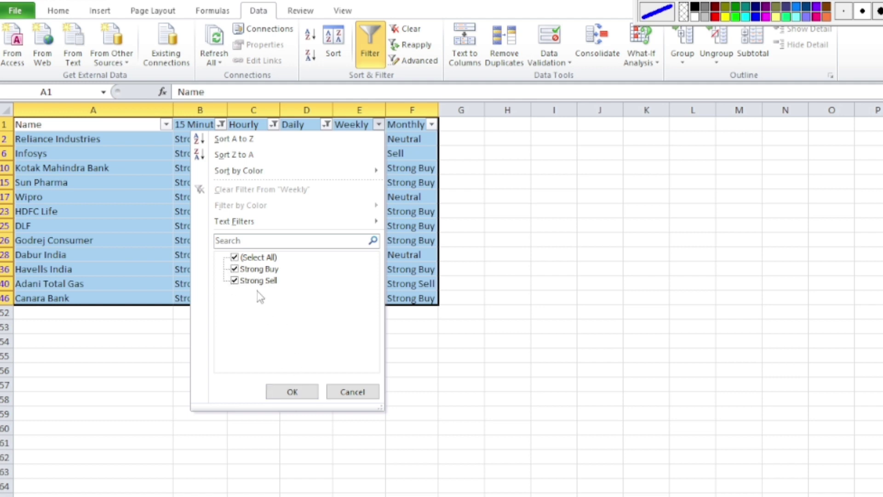
{"action": "left_click", "coordinate": [234, 257]}
{"action": "left_click", "coordinate": [235, 282]}
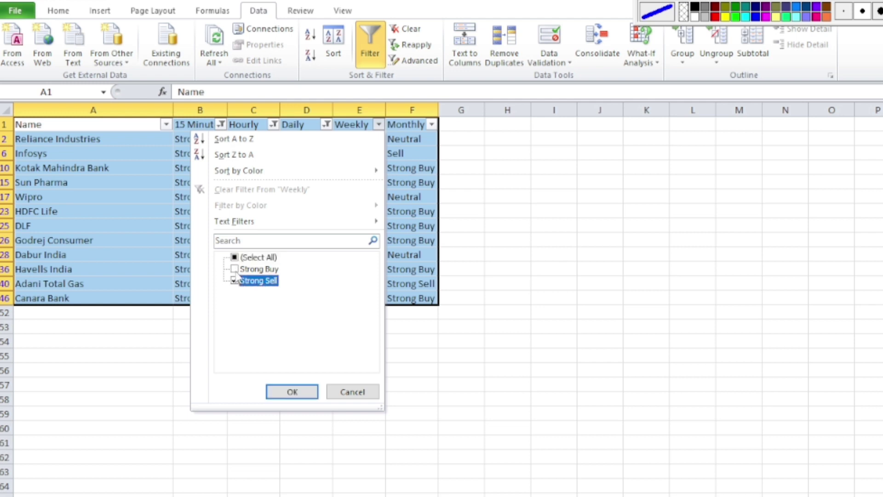
{"action": "left_click", "coordinate": [235, 269]}
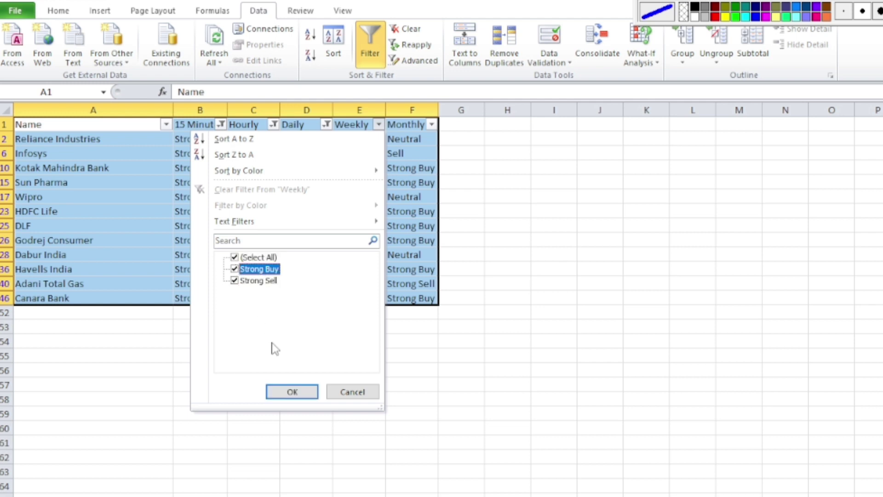
{"action": "left_click", "coordinate": [291, 391]}
- Filter the Monthly ratings to show only Strong Buy and Strong Sell, and deselect the table
{"action": "left_click", "coordinate": [432, 124]}
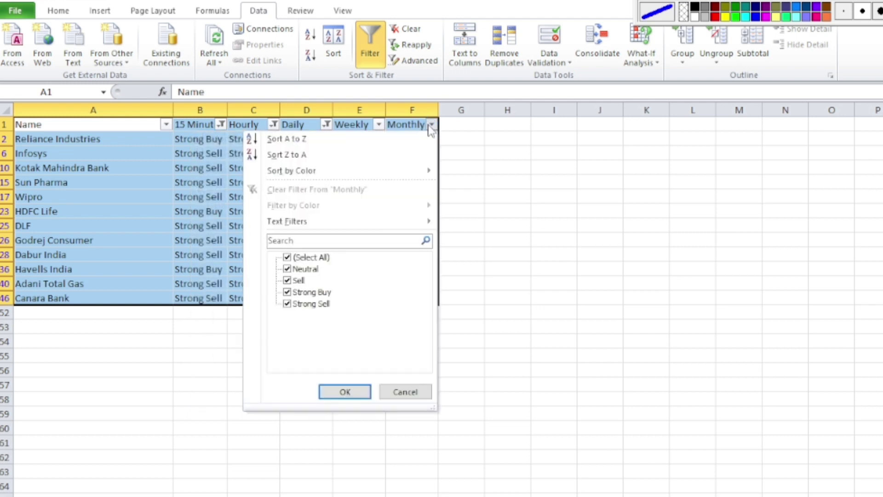
{"action": "left_click", "coordinate": [288, 258]}
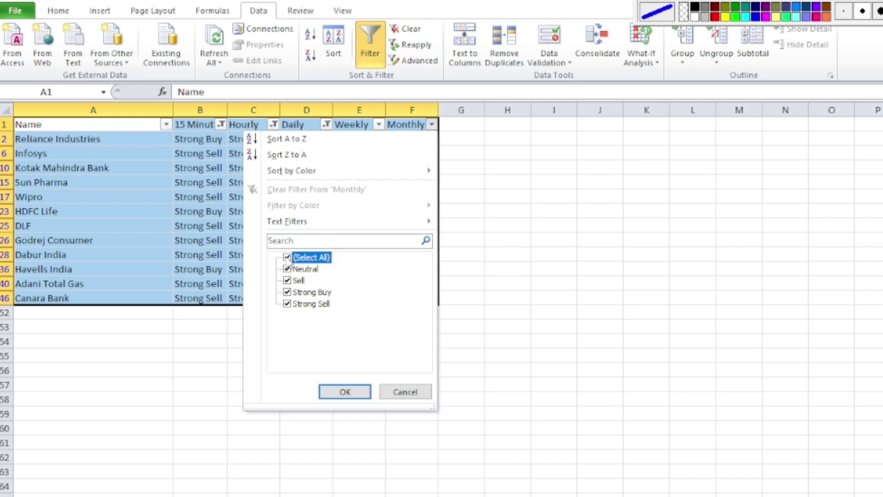
{"action": "left_click", "coordinate": [288, 304]}
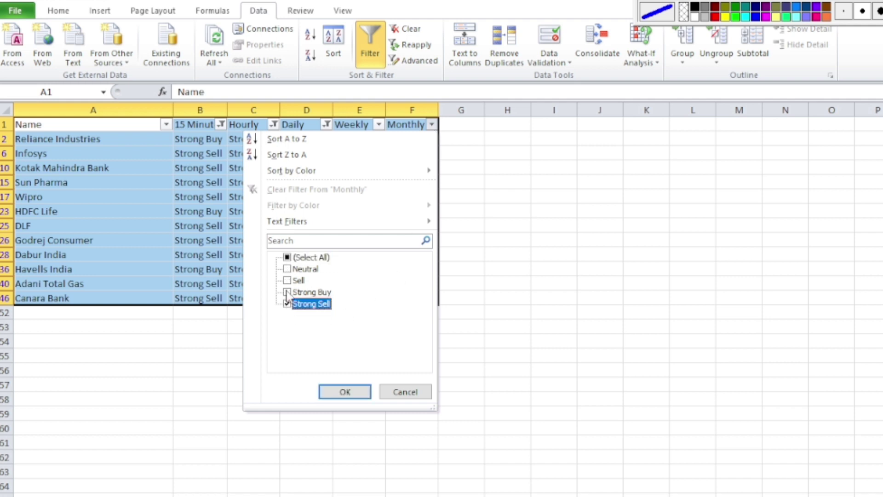
{"action": "left_click", "coordinate": [287, 292]}
{"action": "left_click", "coordinate": [345, 392]}
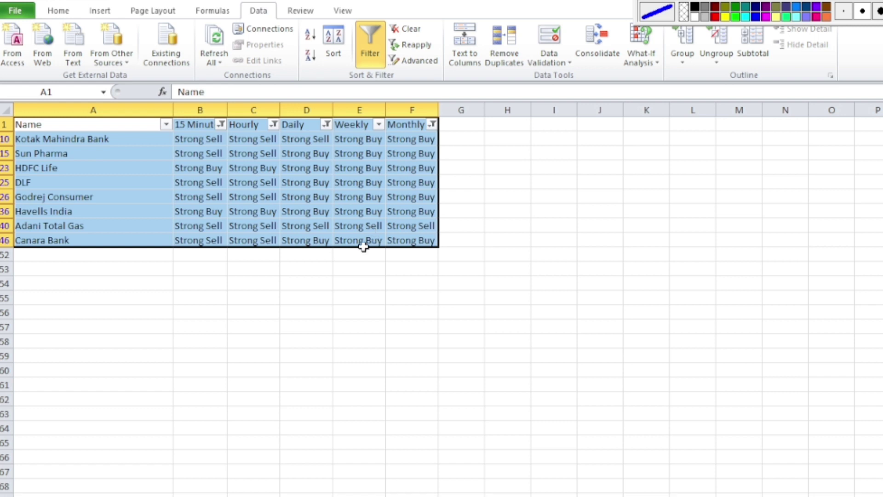
{"action": "left_click", "coordinate": [373, 385]}
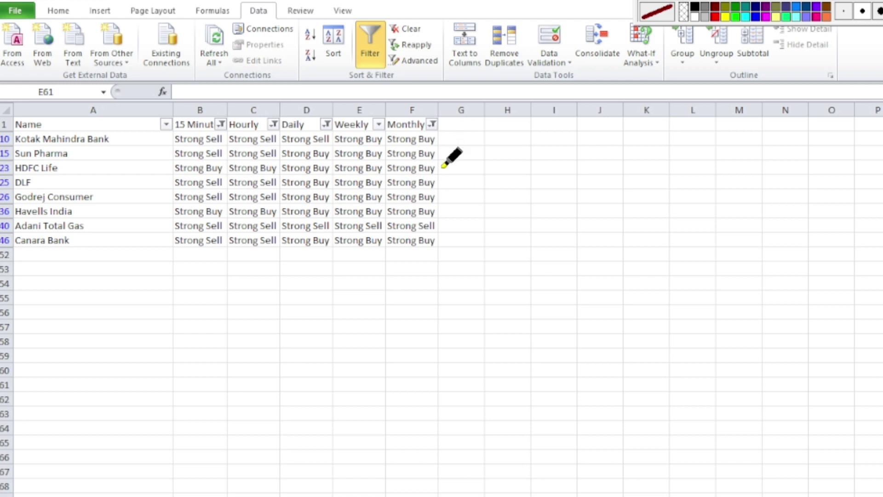
- Tick the HDFC Life and Adani Total Gas rows with the dark red screen pen, and clear the marks
{"action": "left_click_drag", "start_coordinate": [441, 169], "coordinate": [464, 164]}
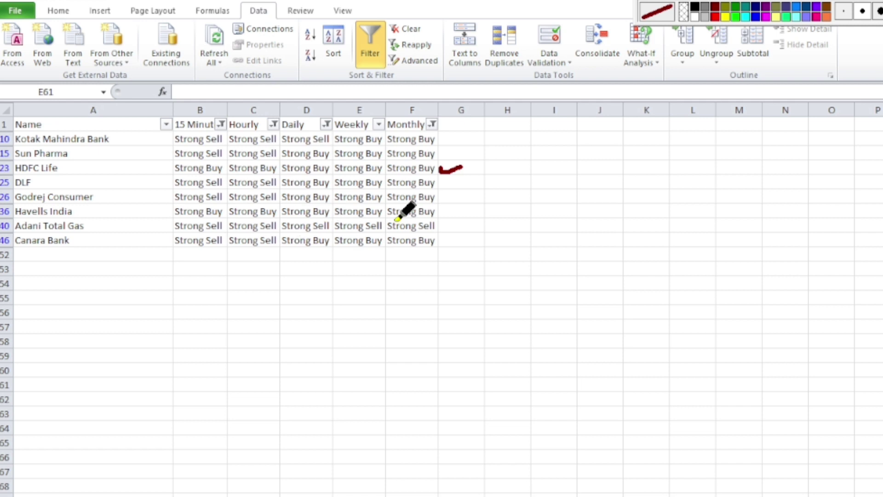
{"action": "left_click_drag", "start_coordinate": [440, 222], "coordinate": [461, 226]}
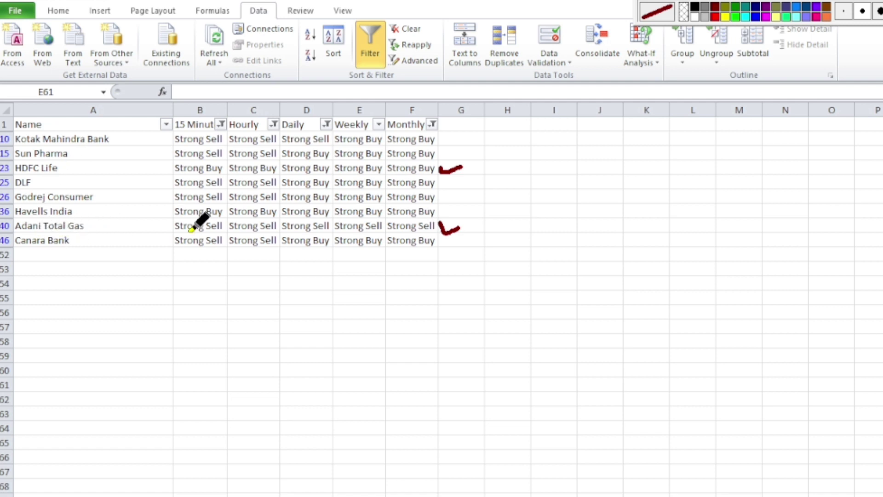
{"action": "key", "text": "e"}
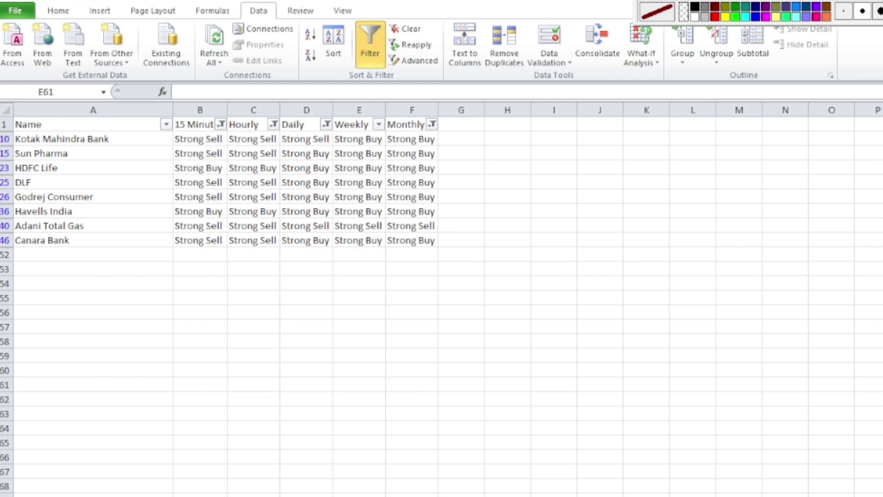
- Switch to the TradingView chart and load the NSE stock HDFCLIFE
{"action": "key", "text": "alt+Tab"}
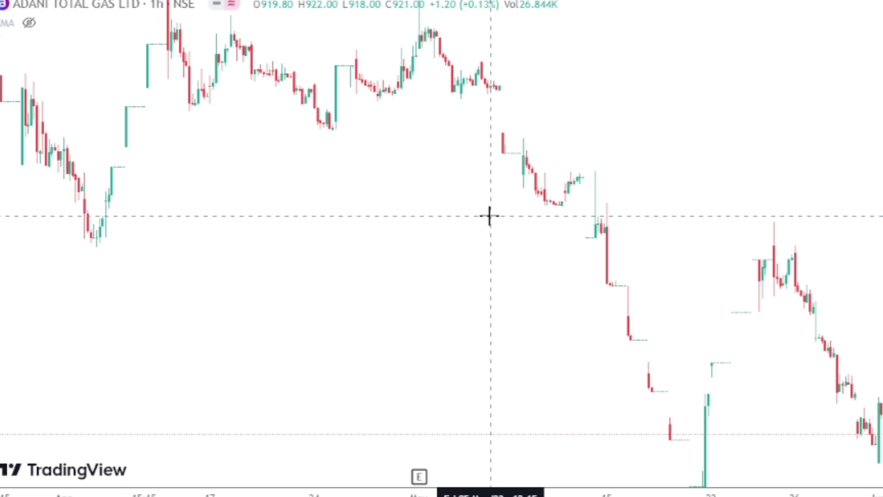
{"action": "type", "text": "H"}
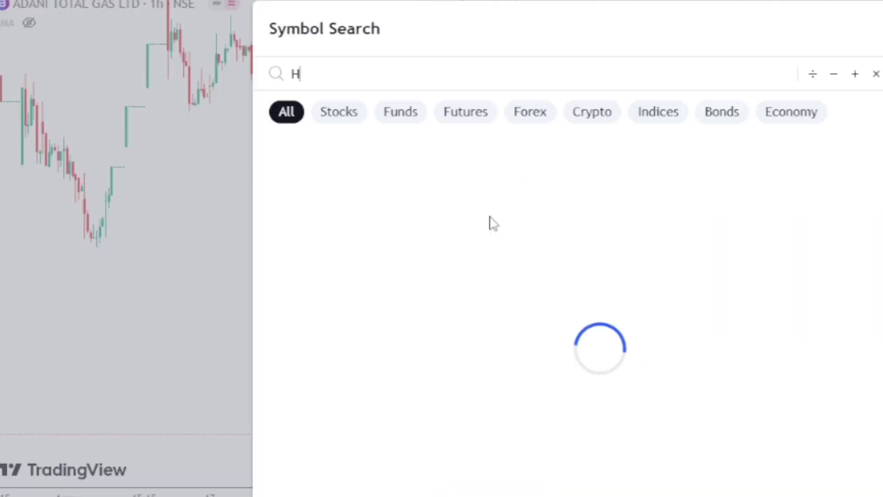
{"action": "type", "text": "DFCLIFE"}
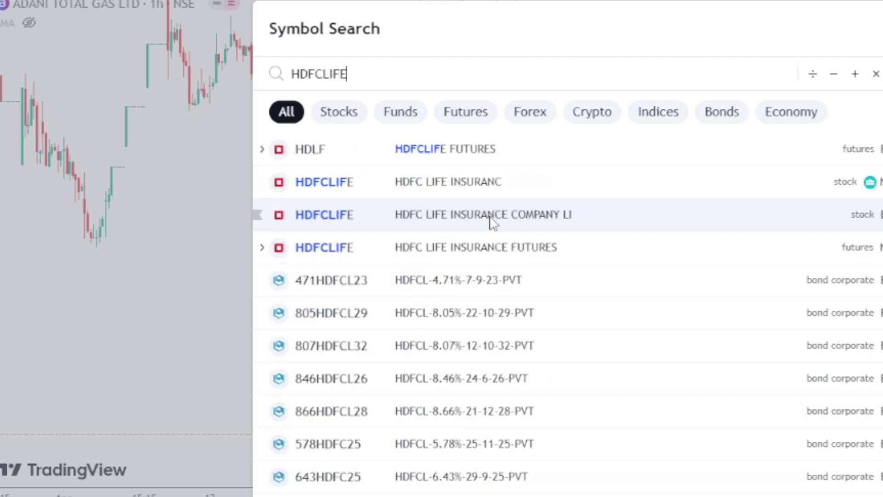
{"action": "left_click", "coordinate": [471, 159]}
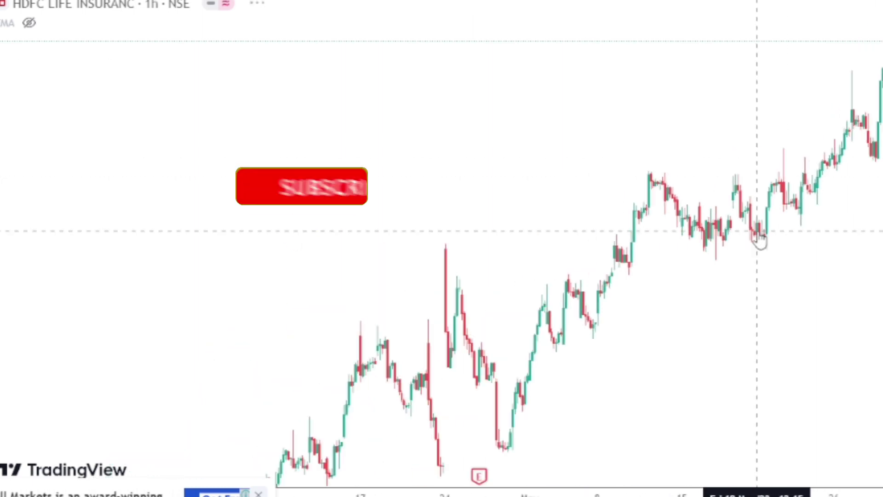
- Mark HDFC Life's recent price action with support lines under three swing lows and a resistance line across the mid-May highs
{"action": "left_click_drag", "start_coordinate": [716, 256], "coordinate": [494, 270]}
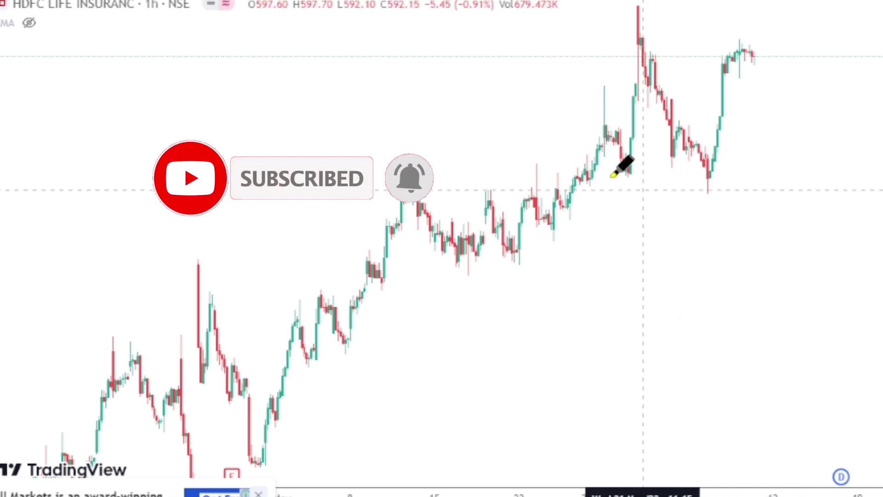
{"action": "left_click_drag", "start_coordinate": [610, 180], "coordinate": [736, 180]}
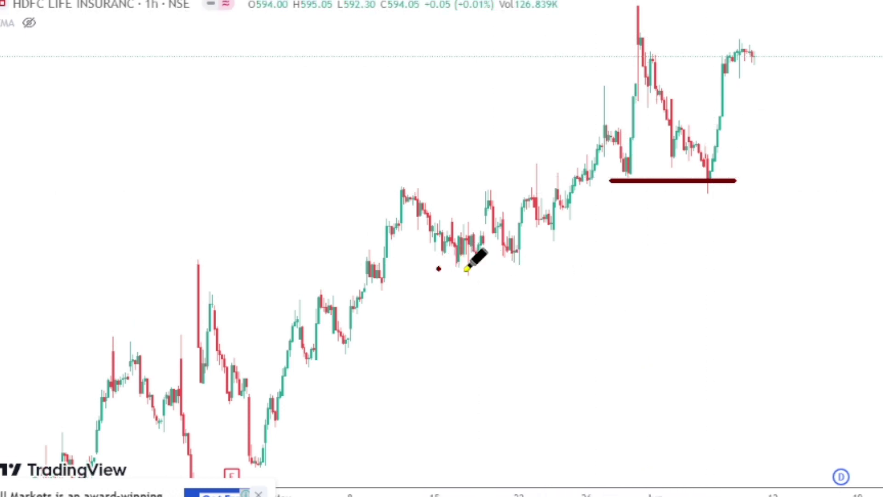
{"action": "left_click_drag", "start_coordinate": [437, 269], "coordinate": [557, 270]}
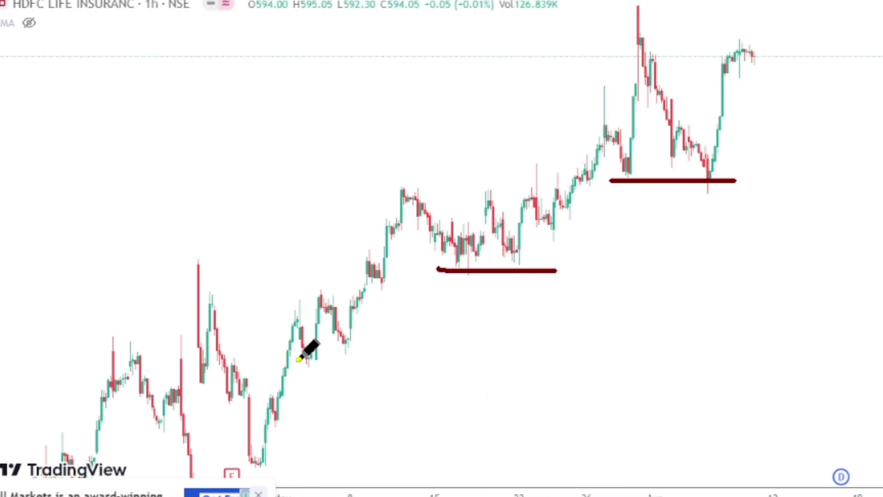
{"action": "left_click_drag", "start_coordinate": [295, 365], "coordinate": [384, 366]}
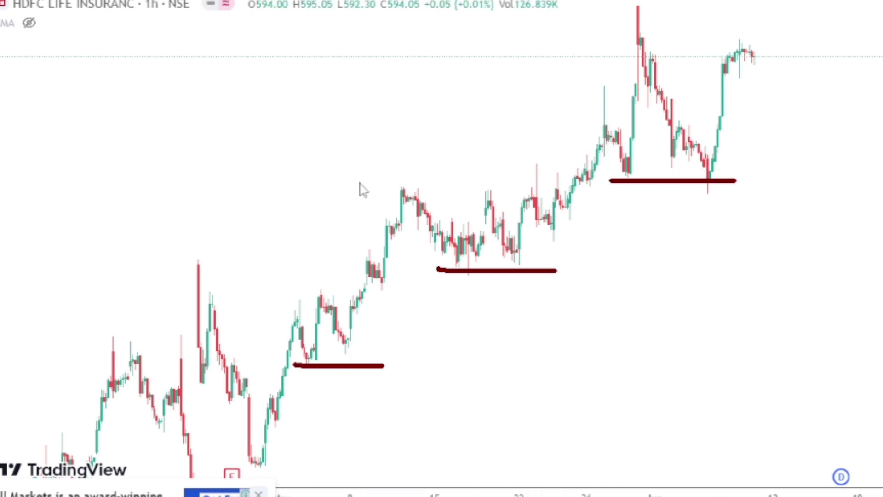
{"action": "left_click_drag", "start_coordinate": [397, 187], "coordinate": [582, 183]}
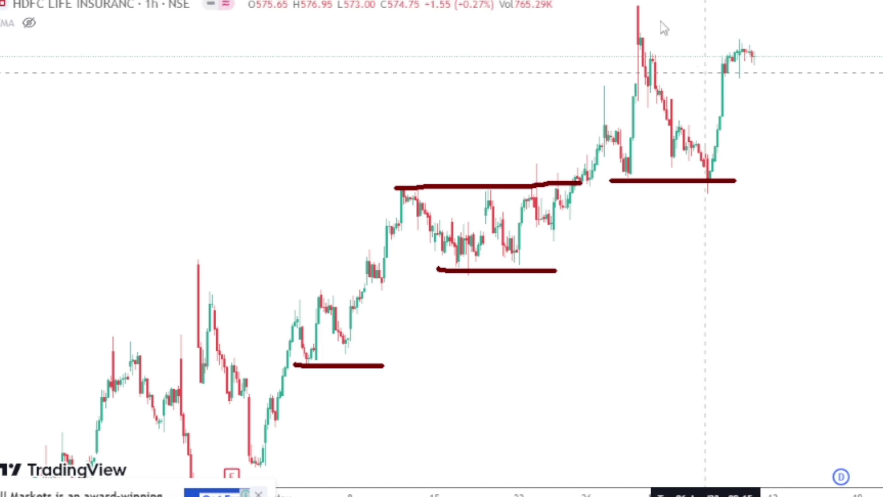
- Draw a falling trendline from the highest peak, an upward breakout path, and a pullback to the extended upper support with a rebound
{"action": "left_click_drag", "start_coordinate": [639, 6], "coordinate": [856, 64]}
{"action": "left_click_drag", "start_coordinate": [773, 53], "coordinate": [805, 1]}
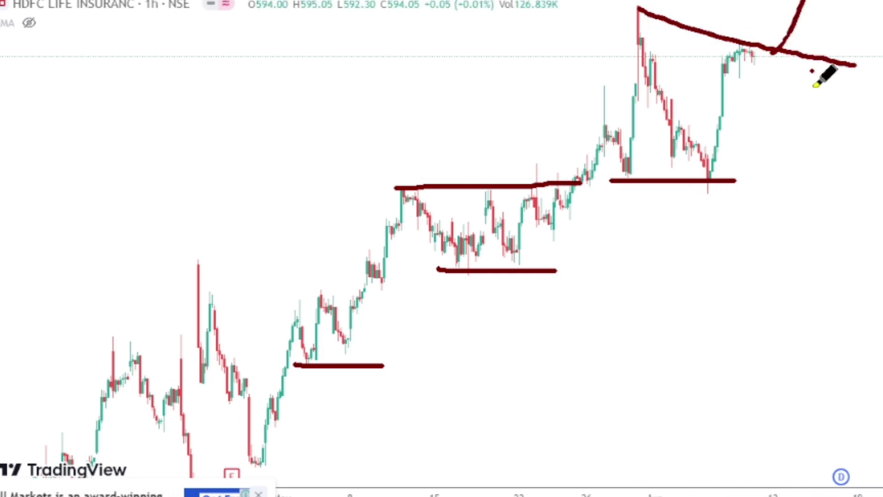
{"action": "left_click_drag", "start_coordinate": [812, 70], "coordinate": [825, 177]}
{"action": "mouse_move", "coordinate": [728, 183]}
{"action": "left_mouse_down"}
{"action": "mouse_move", "coordinate": [851, 170]}
{"action": "mouse_move", "coordinate": [824, 171]}
{"action": "mouse_move", "coordinate": [872, 1]}
{"action": "left_mouse_up"}
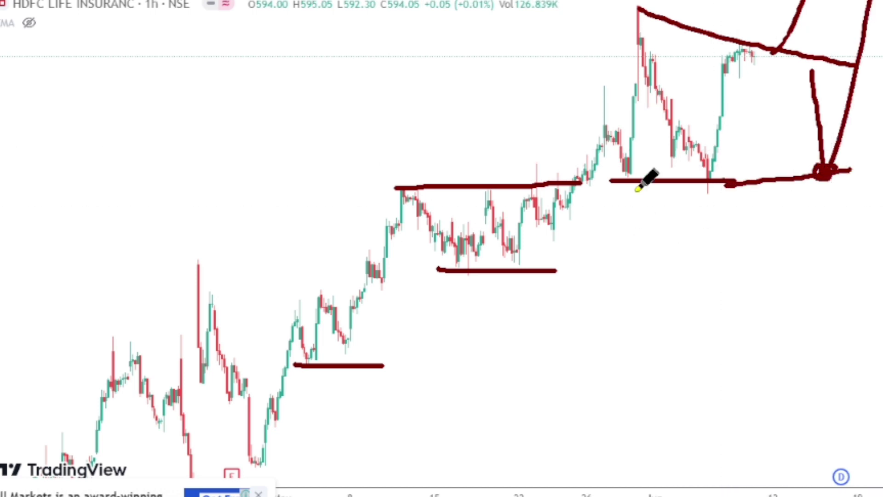
- Draw a rising trend path beneath the price swings up to the latest candles, and clear all pen marks from the chart
{"action": "mouse_move", "coordinate": [312, 430]}
{"action": "left_mouse_down"}
{"action": "mouse_move", "coordinate": [600, 182]}
{"action": "mouse_move", "coordinate": [732, 99]}
{"action": "left_mouse_up"}
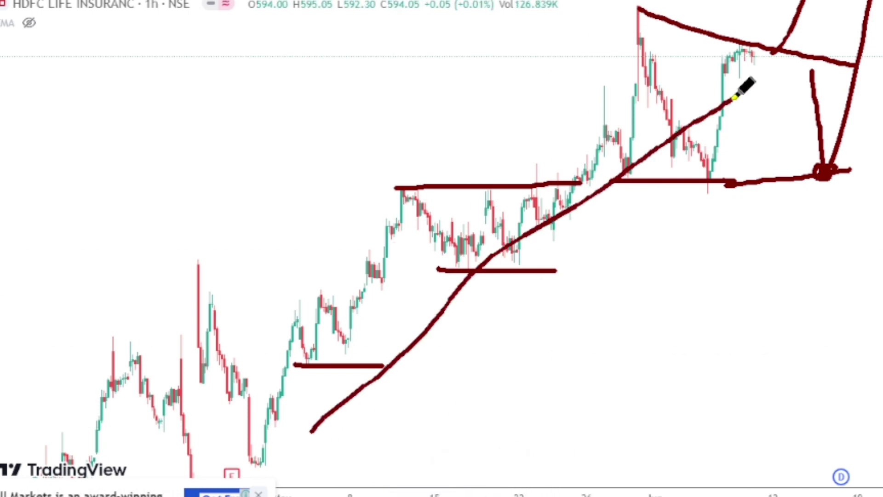
{"action": "key", "text": "e"}
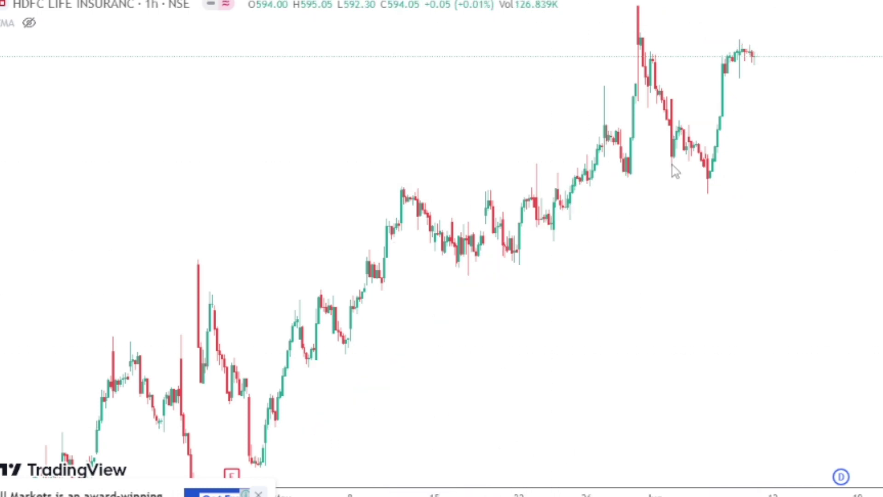
- Draw horizontal support lines under the two most recent swing lows and a parallel line above them, and clear the marks
{"action": "left_click", "coordinate": [612, 186]}
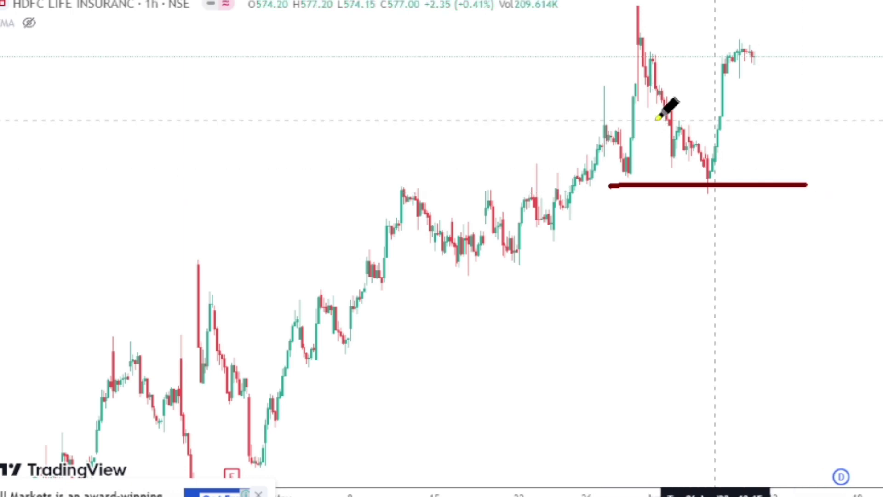
{"action": "left_click_drag", "start_coordinate": [583, 120], "coordinate": [807, 121]}
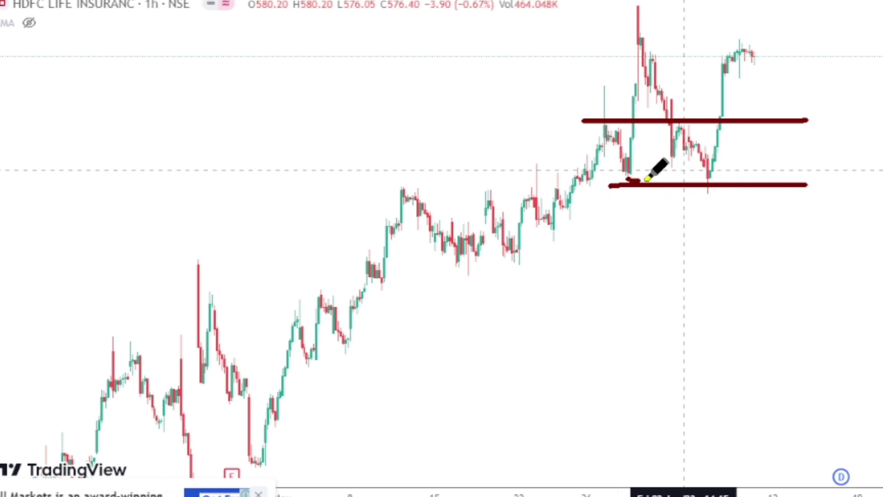
{"action": "left_click_drag", "start_coordinate": [648, 180], "coordinate": [721, 182]}
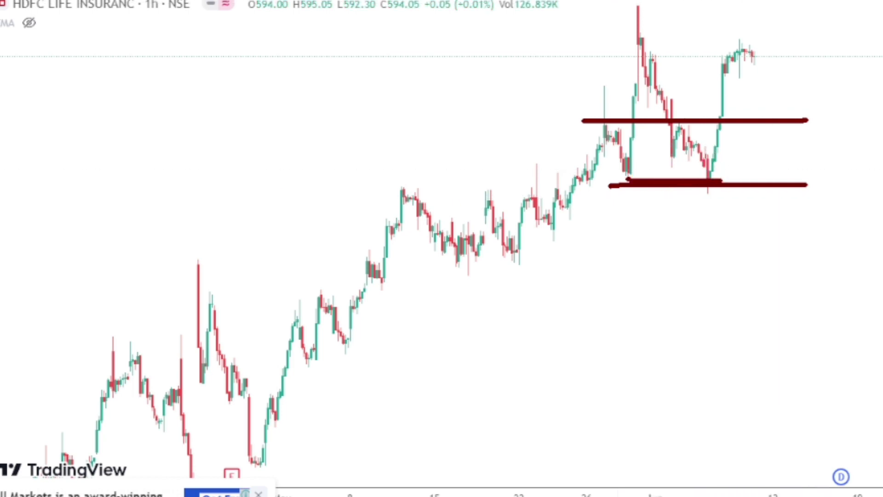
{"action": "key", "text": "e"}
- Draw the mid-May resistance line with an upward breakout, extend it as support, and trace the rise to the peak and the fall back
{"action": "mouse_move", "coordinate": [399, 192]}
{"action": "left_mouse_down"}
{"action": "mouse_move", "coordinate": [585, 189]}
{"action": "mouse_move", "coordinate": [589, 96]}
{"action": "left_mouse_up"}
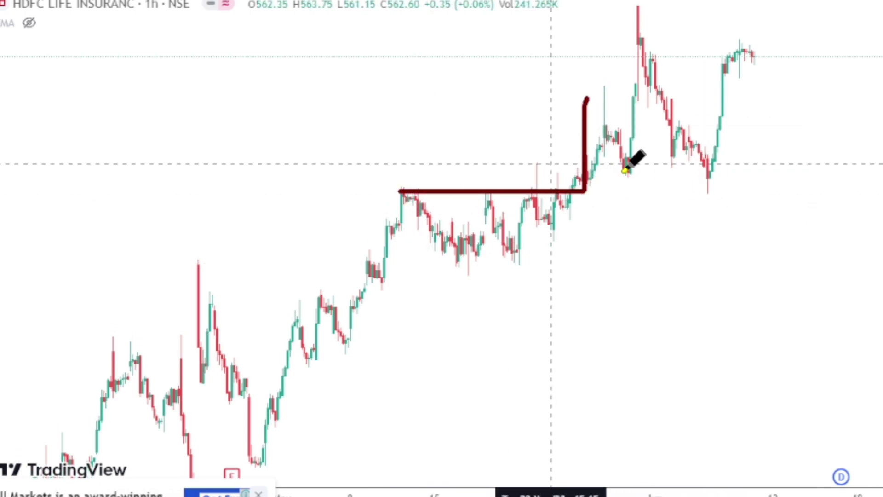
{"action": "left_click_drag", "start_coordinate": [567, 189], "coordinate": [775, 187]}
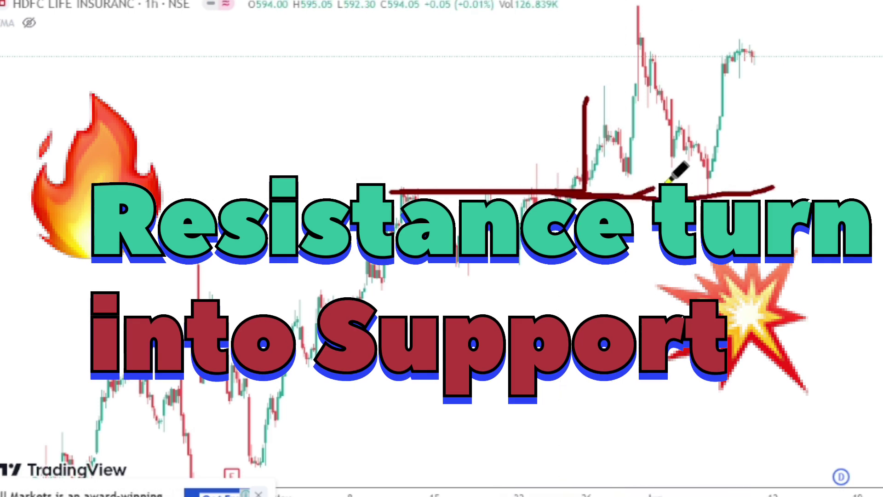
{"action": "left_click_drag", "start_coordinate": [673, 182], "coordinate": [636, 196]}
{"action": "mouse_move", "coordinate": [583, 184]}
{"action": "left_mouse_down"}
{"action": "mouse_move", "coordinate": [641, 42]}
{"action": "mouse_move", "coordinate": [672, 69]}
{"action": "mouse_move", "coordinate": [722, 193]}
{"action": "left_mouse_up"}
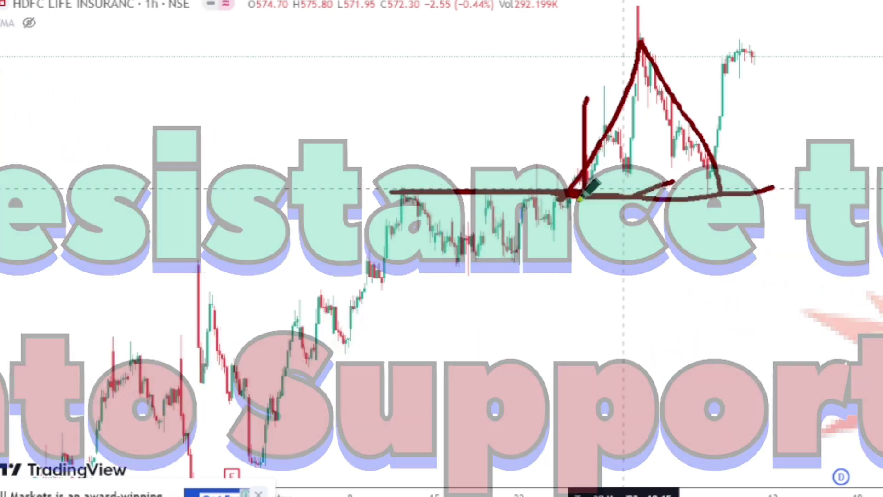